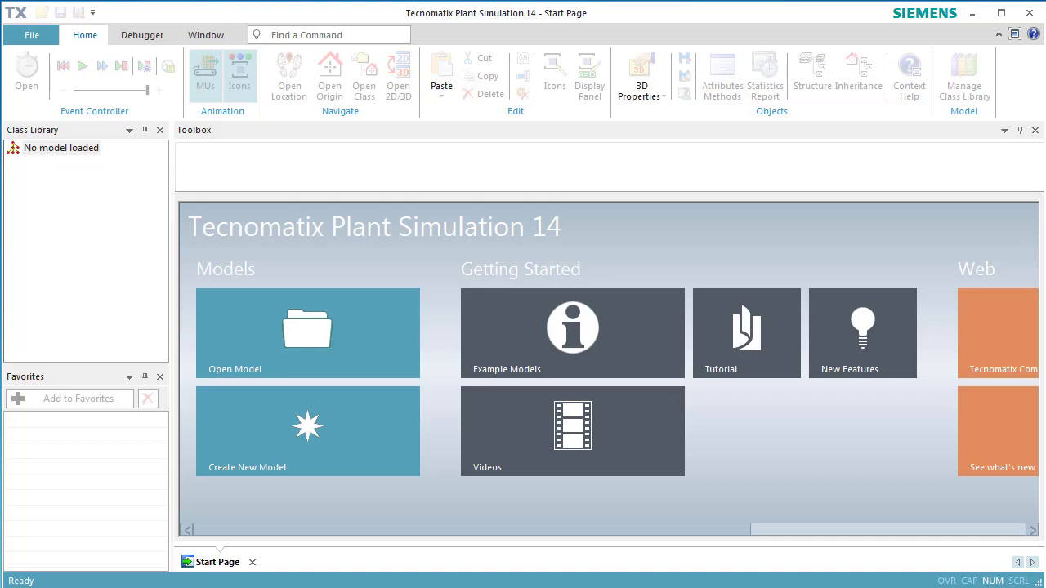
Create a new 3D model and show its frame maximized in planning view.
left_click(296, 455)
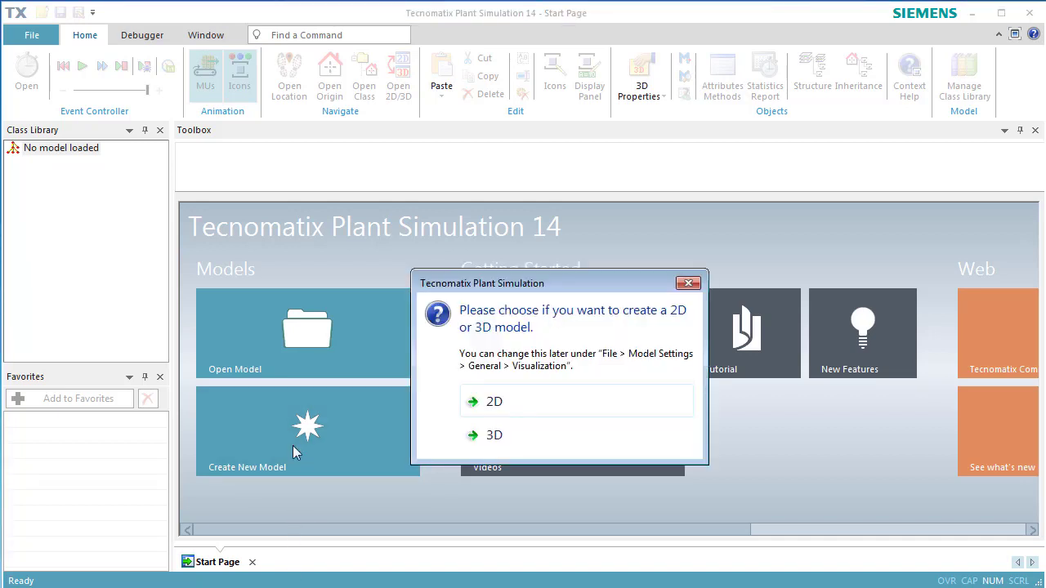
left_click(469, 434)
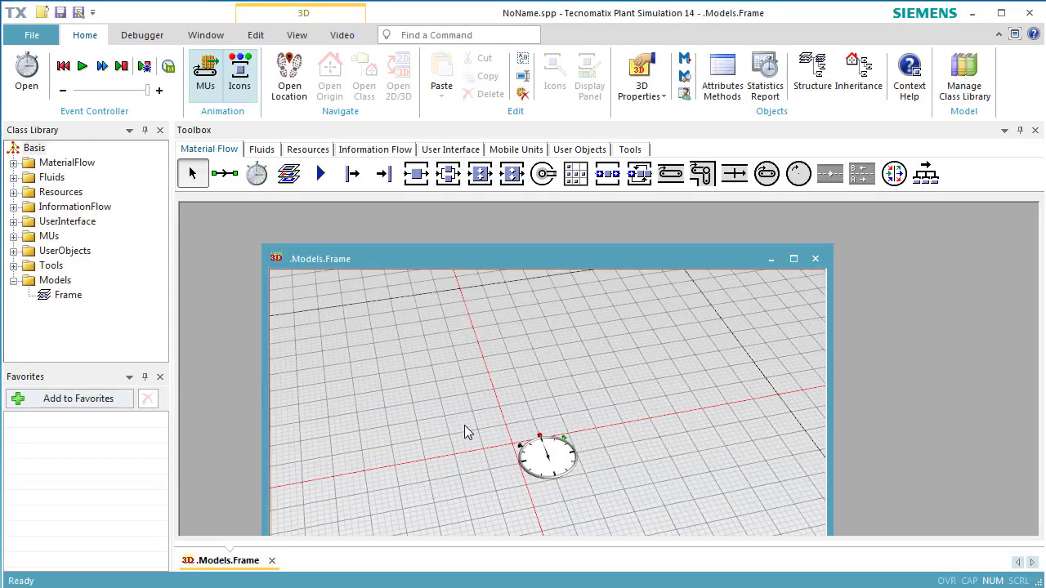
left_click(298, 36)
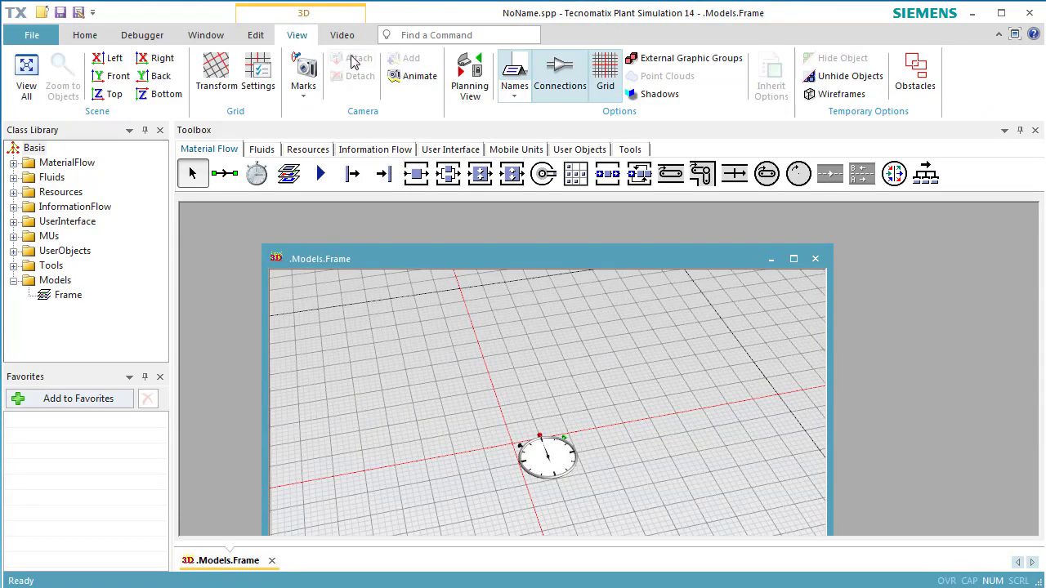
left_click(470, 79)
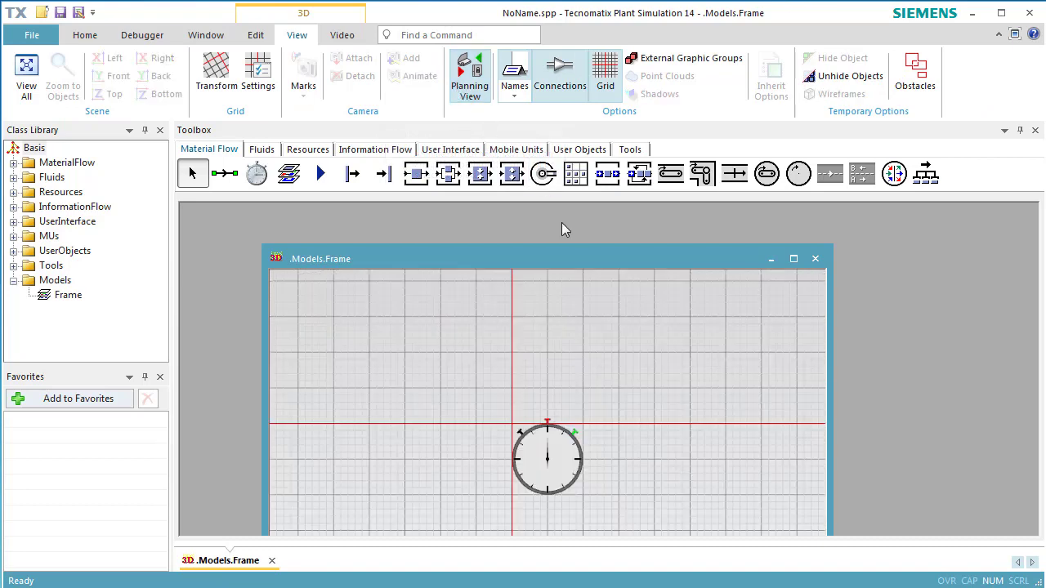
left_click(795, 259)
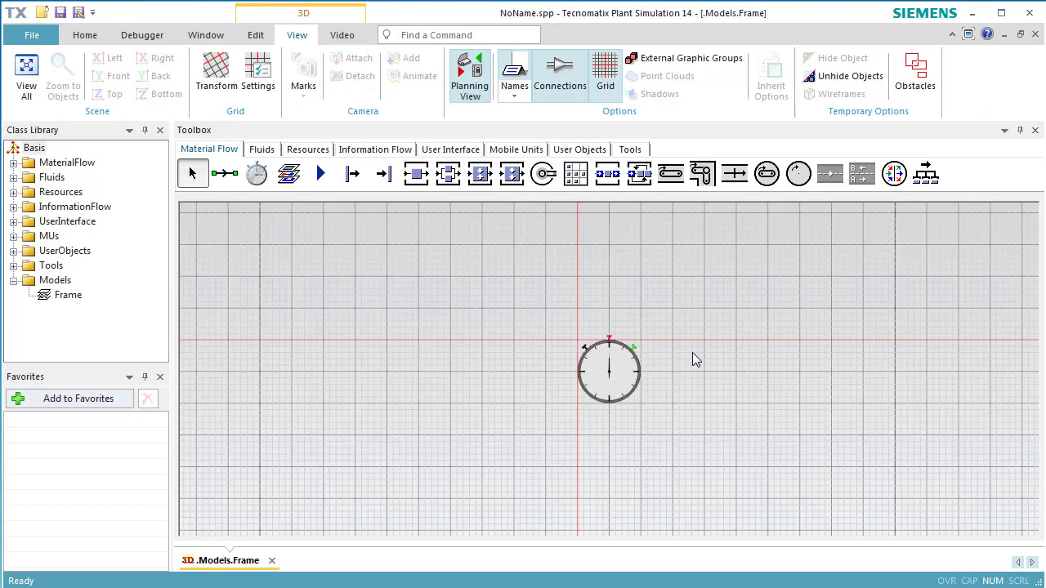
Place a Source in the frame a few grid squares below the EventController.
left_click_drag(692, 357, 325, 238)
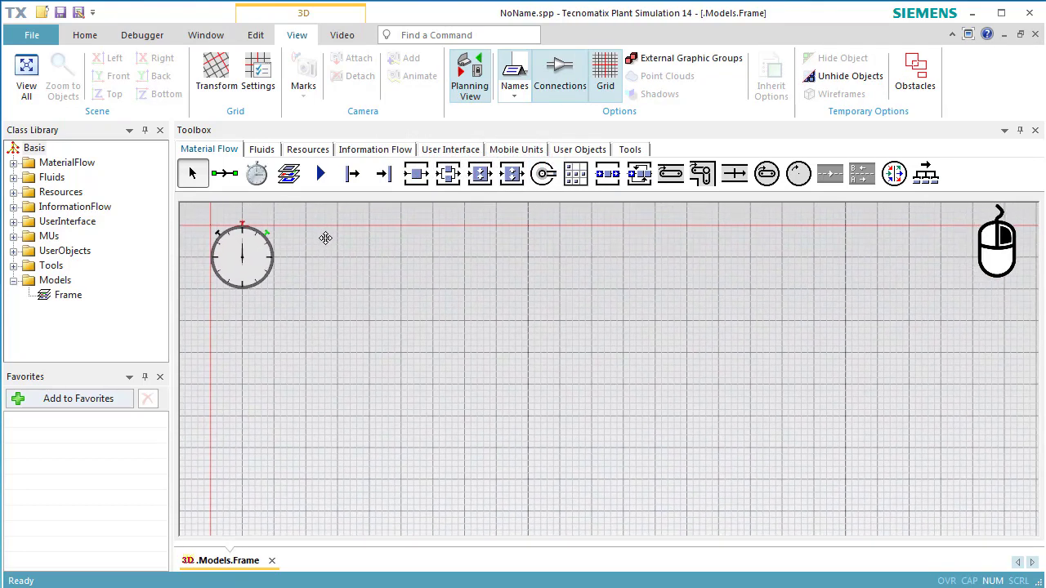
left_click(352, 173)
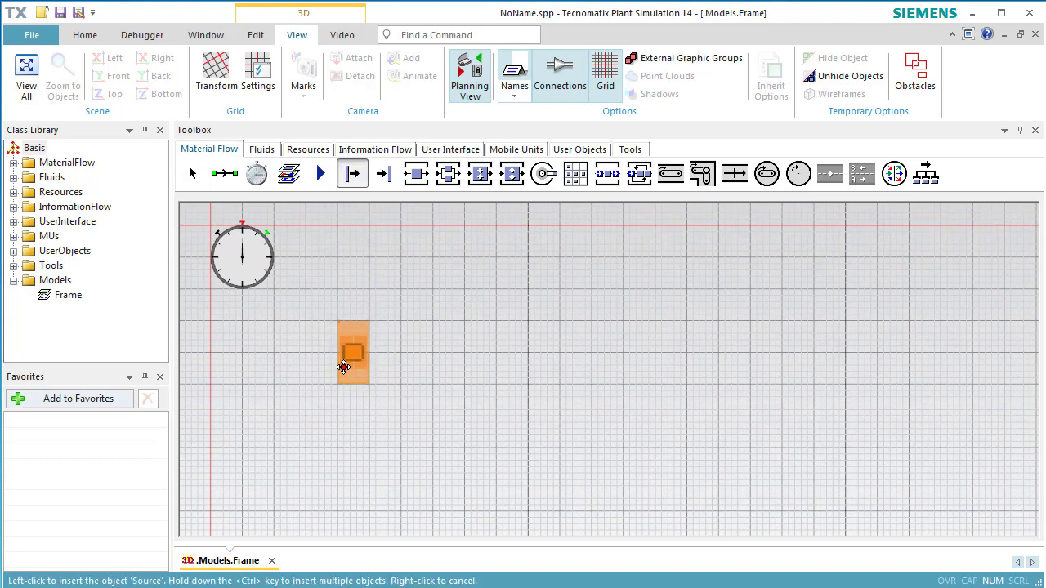
left_click(259, 415)
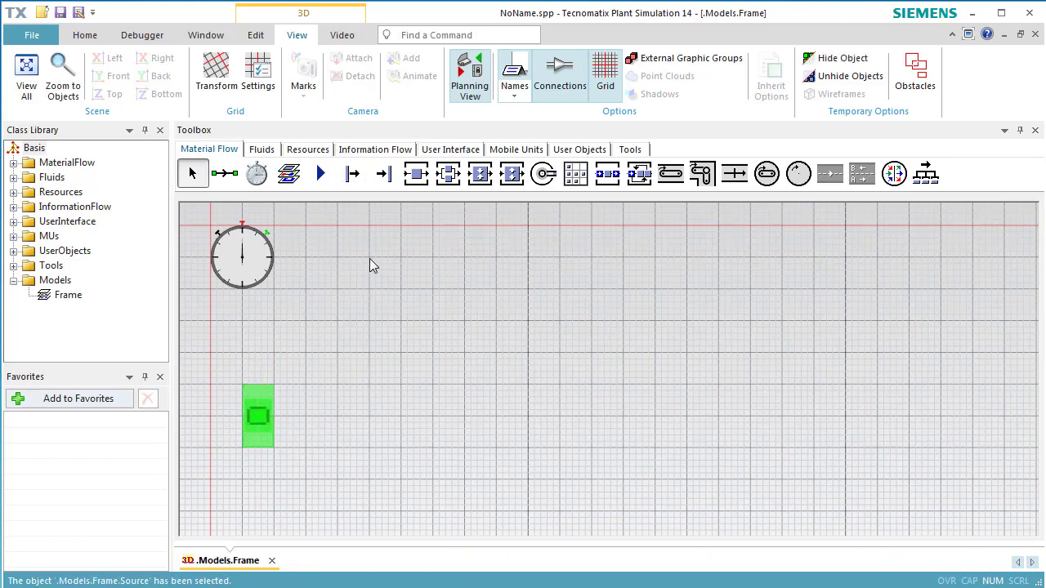
Insert two SingleProc stations one above the other right of the Source, and a Drain further right at the Source's height.
left_click(409, 182)
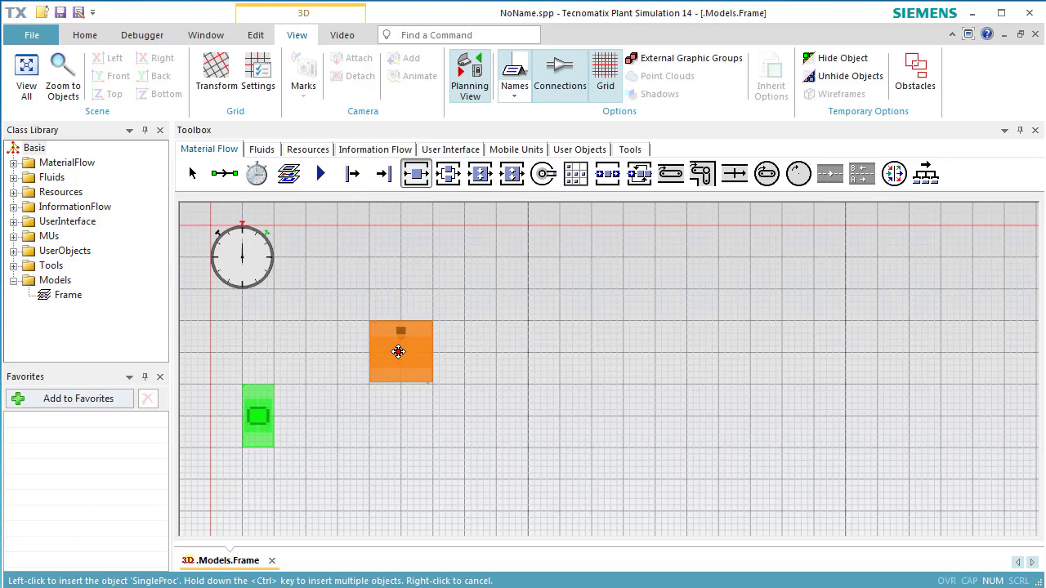
left_click(398, 352)
left_click(416, 174)
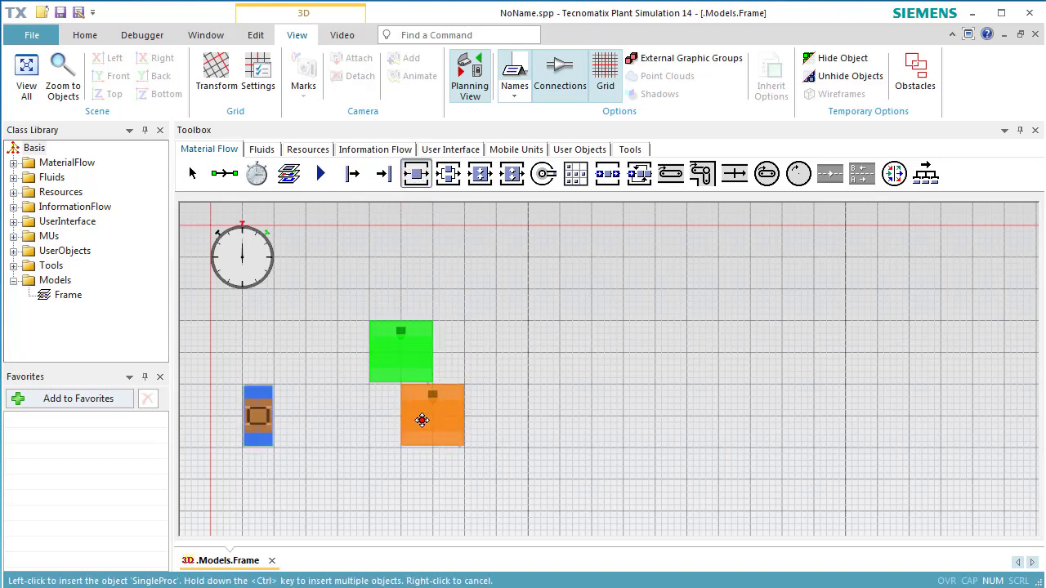
left_click(397, 476)
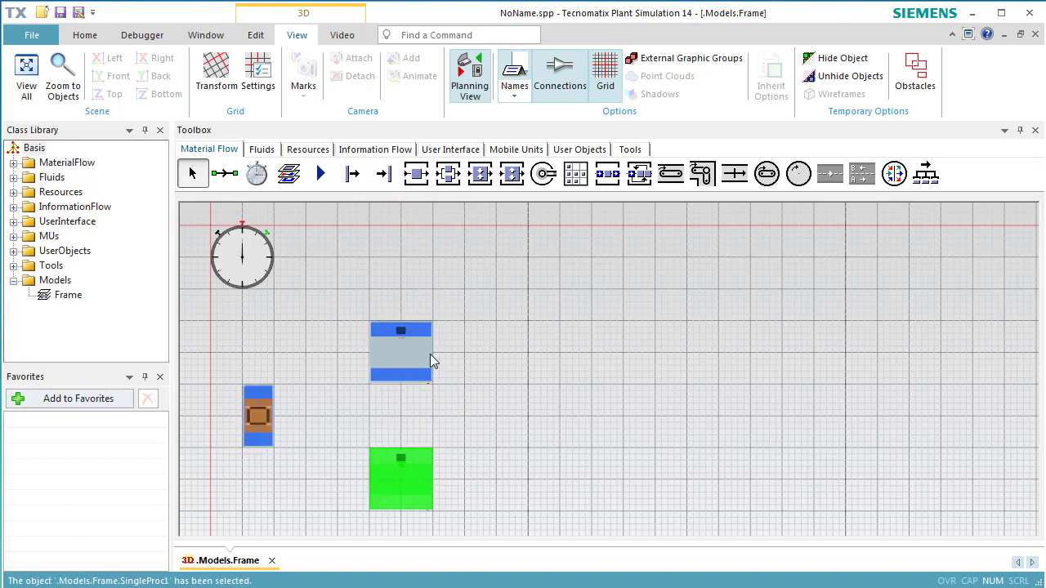
left_click(386, 178)
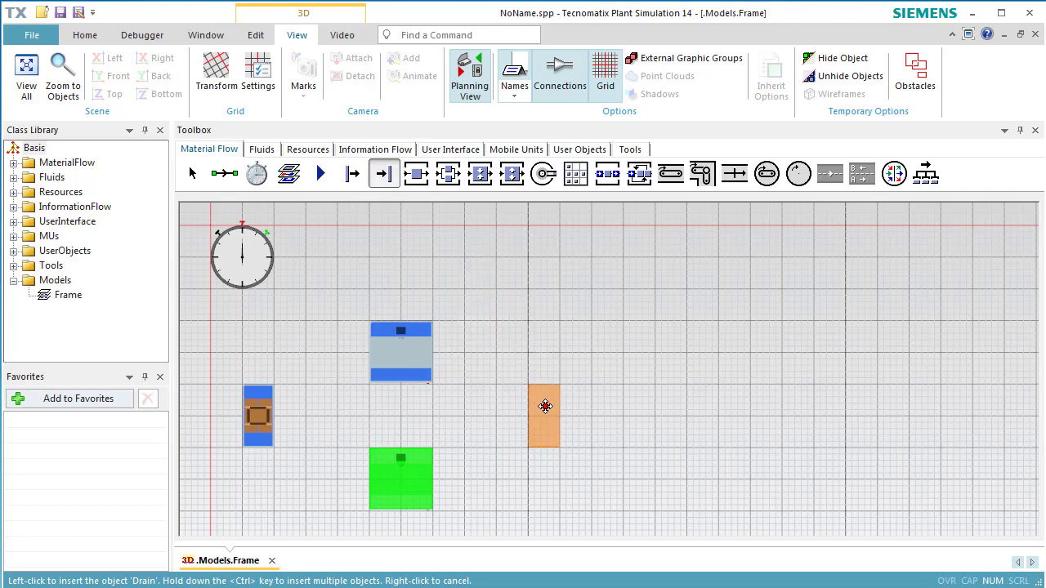
left_click(545, 407)
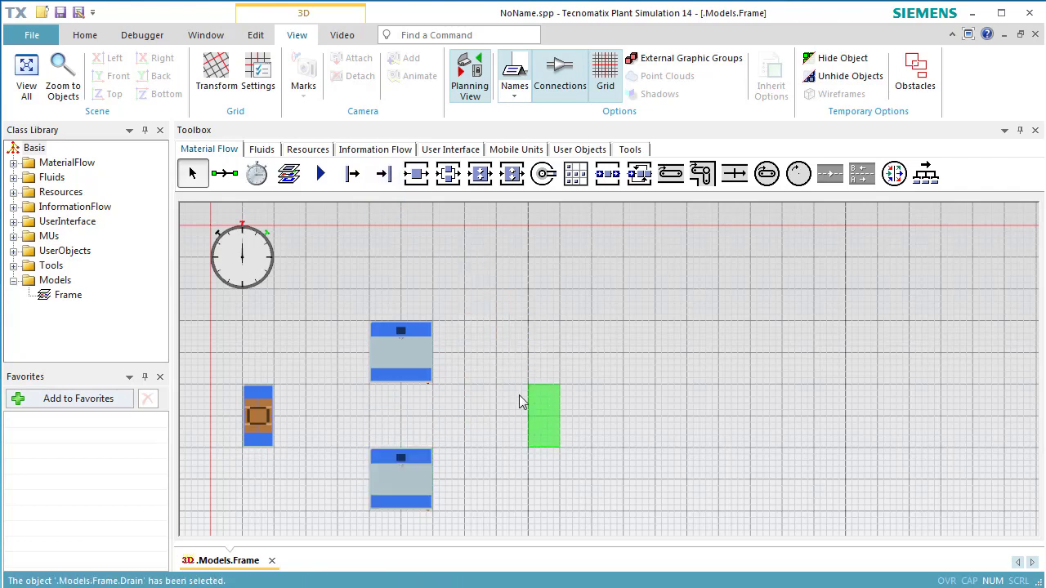
Connect the Source to the upper SingleProc first and to the lower SingleProc second.
left_click(236, 187)
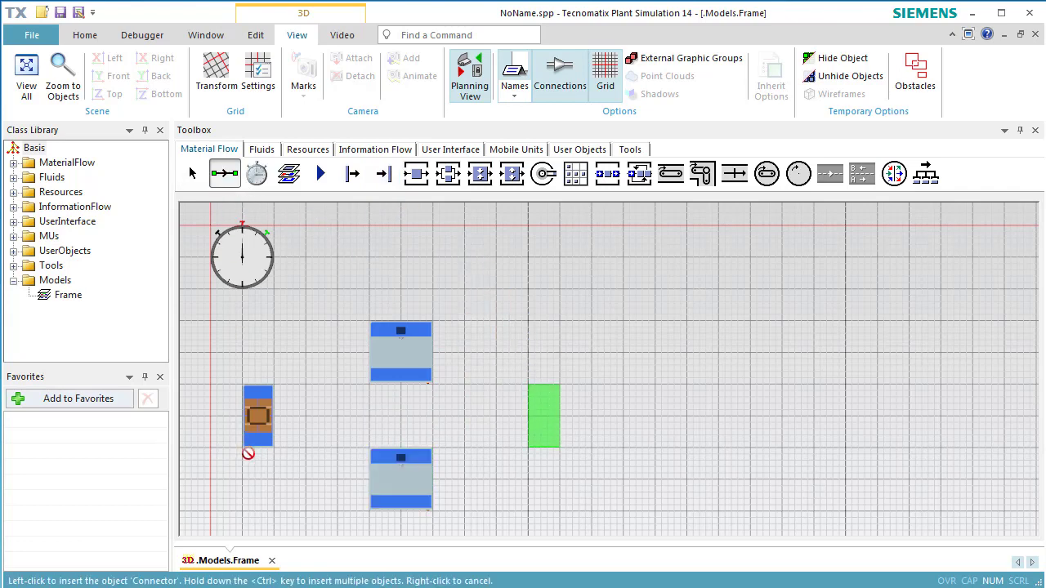
key("ctrl")
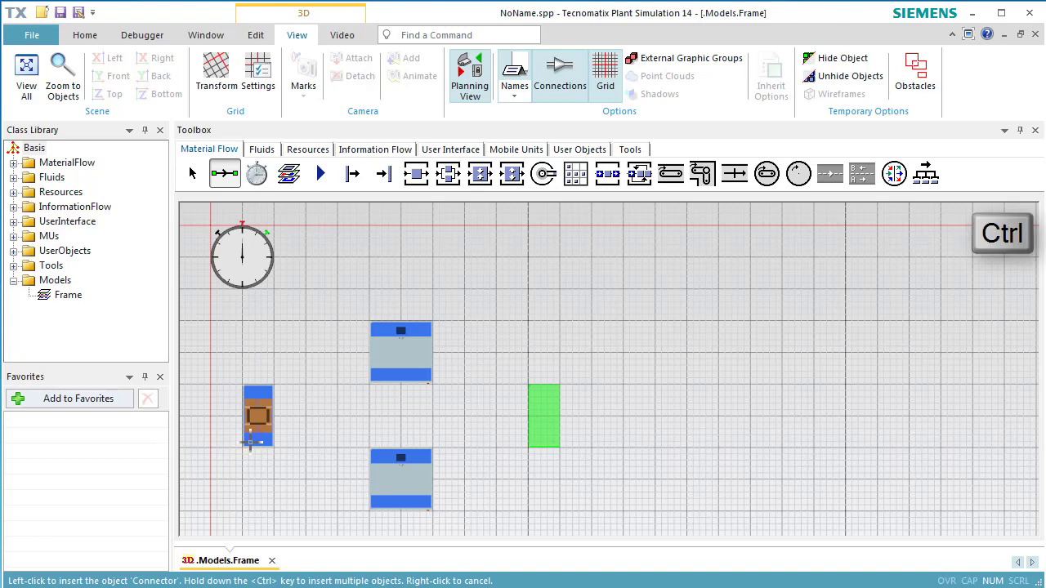
left_click(256, 417)
left_click(375, 362)
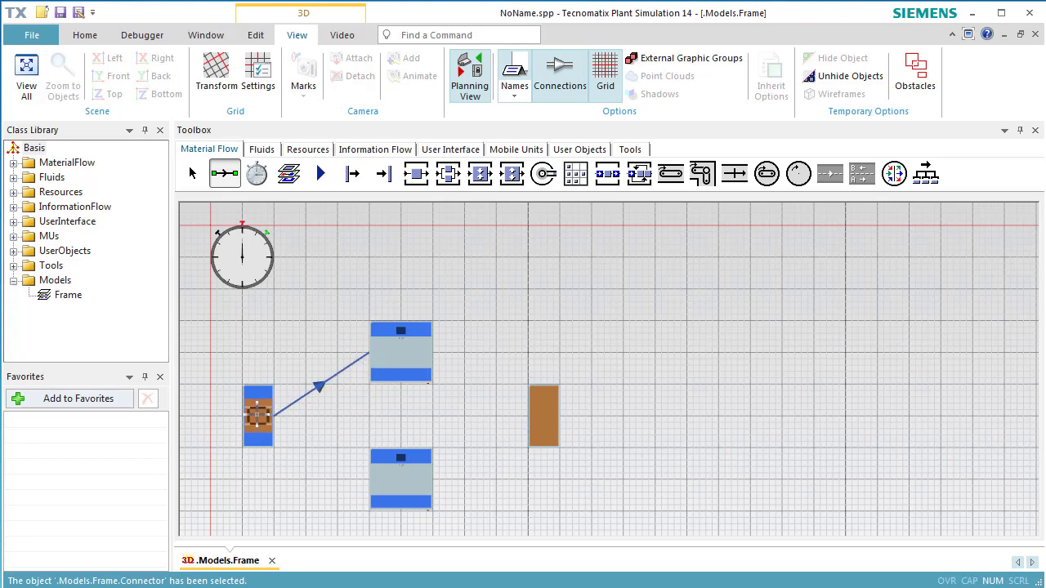
left_click(257, 416)
left_click(374, 483)
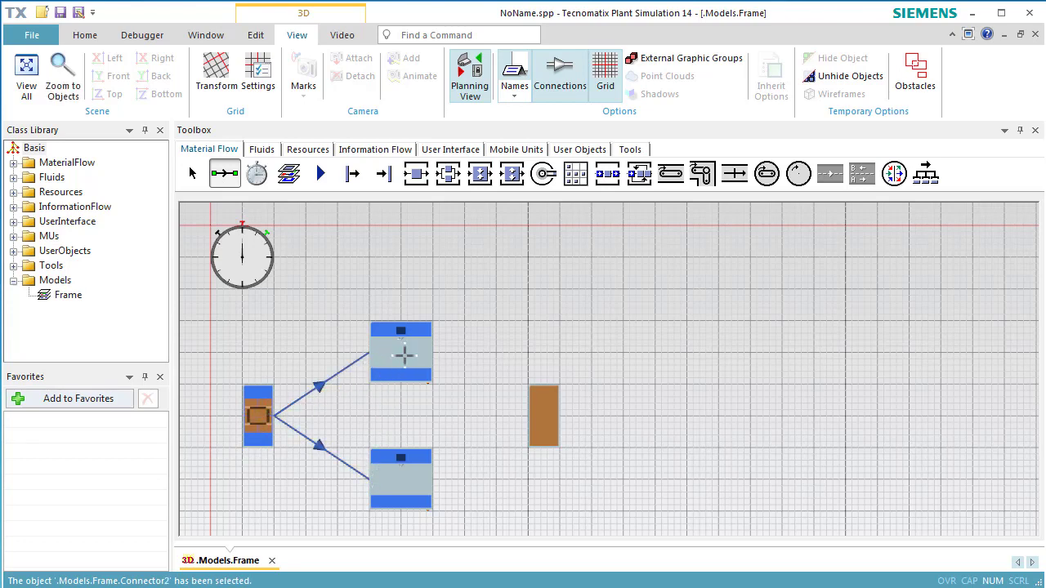
Connect the upper and the lower SingleProc to the Drain.
left_click(404, 354)
left_click(535, 413)
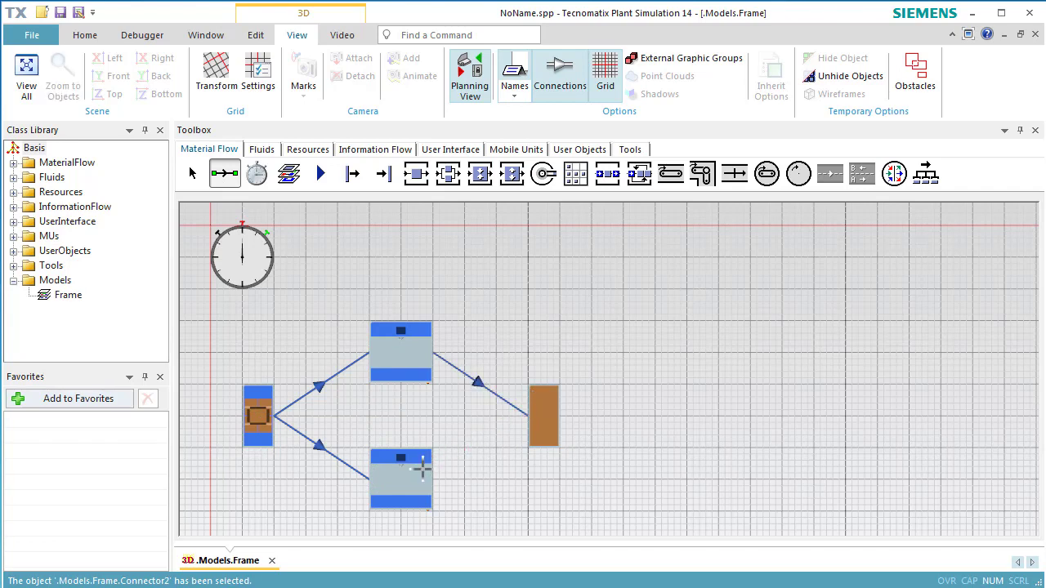
left_click(421, 468)
left_click(540, 419)
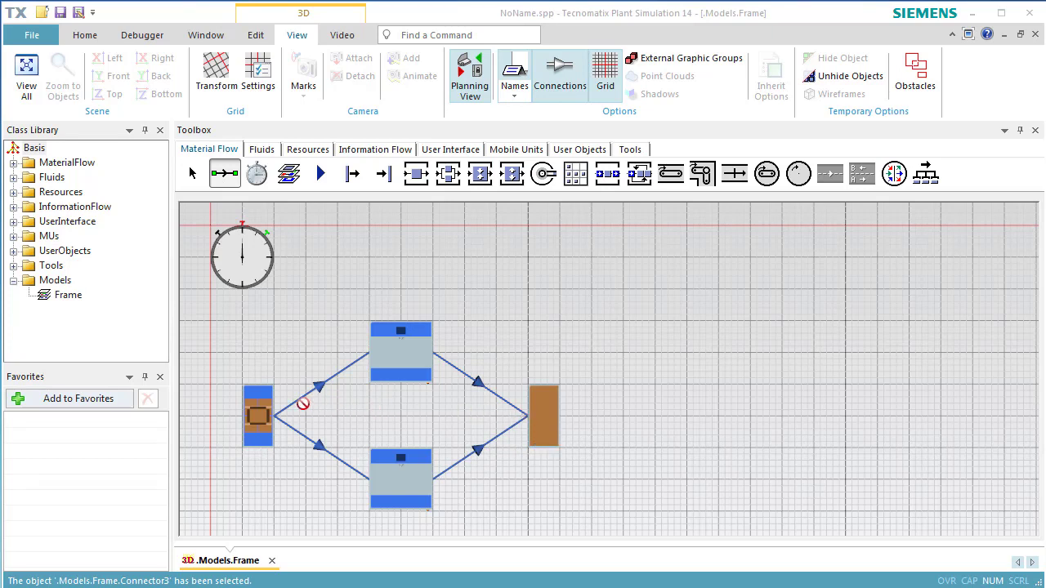
Set the Source's constant creation interval to 60 seconds and apply it.
left_click(261, 408)
double_click(261, 407)
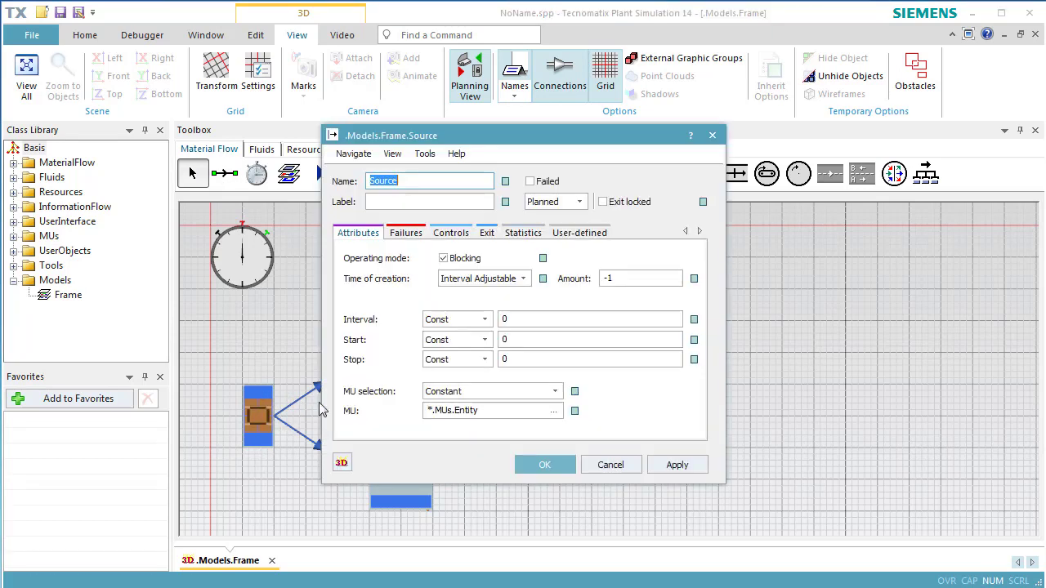
left_click(521, 318)
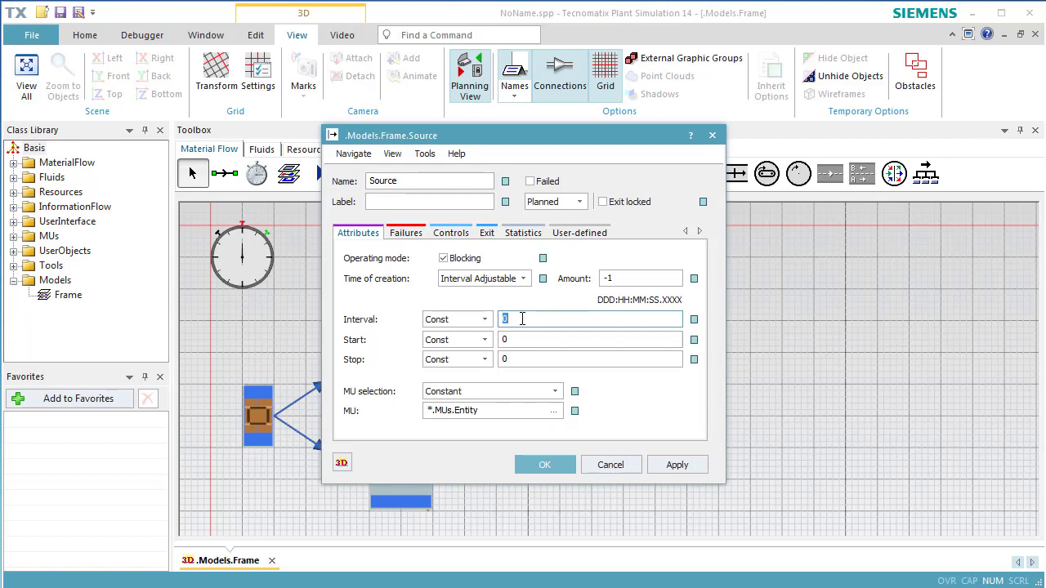
type("60")
left_click(656, 464)
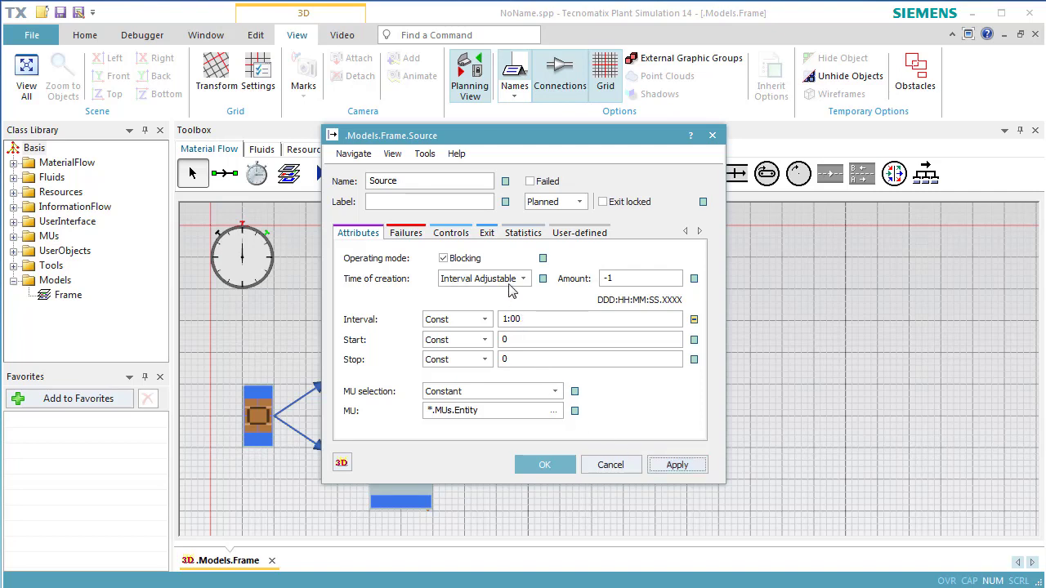
Set the Source's exit strategy to Start at successor 1 and confirm its settings.
left_click(489, 238)
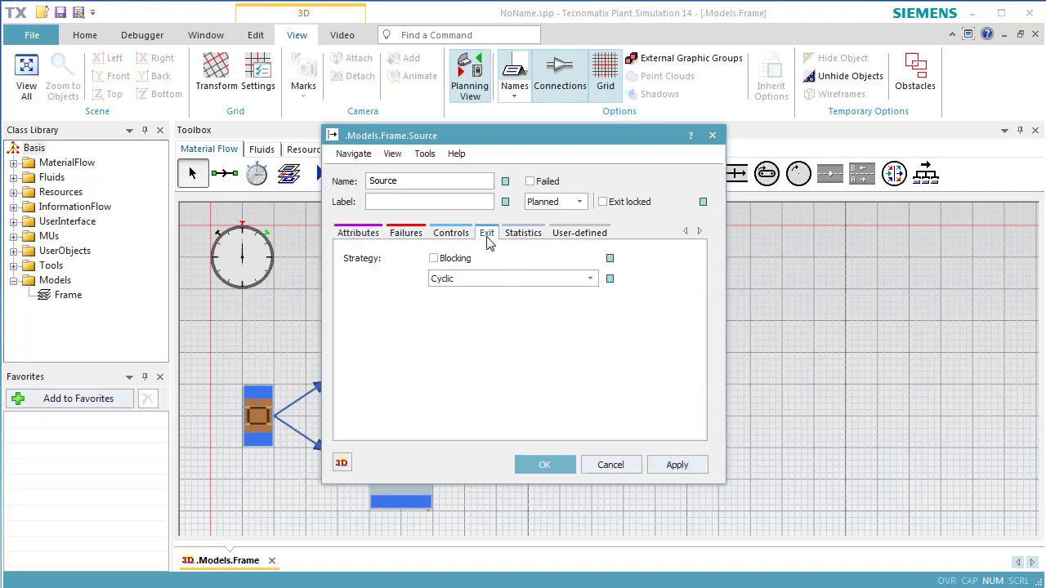
left_click(489, 279)
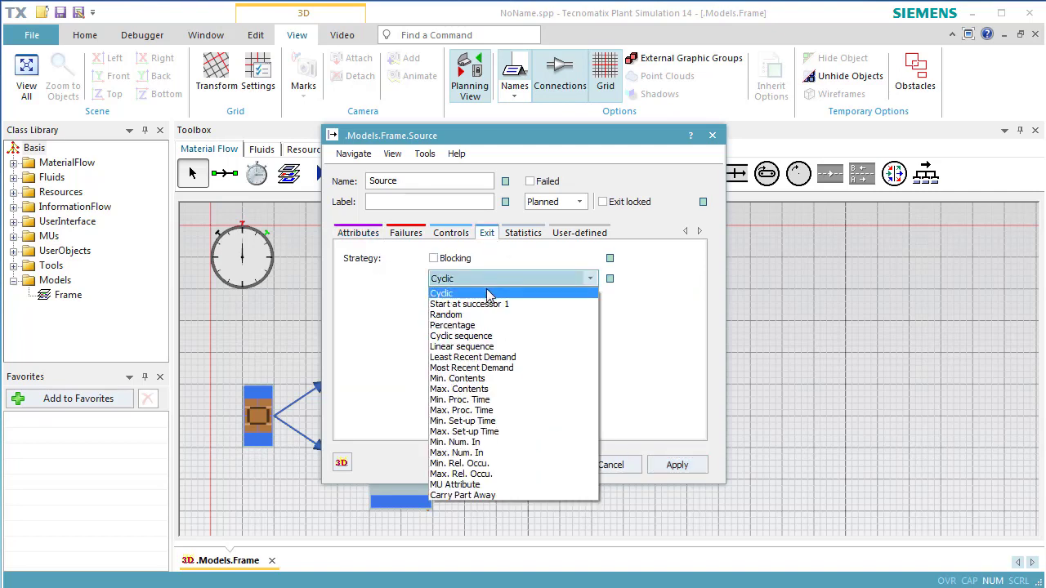
left_click(492, 304)
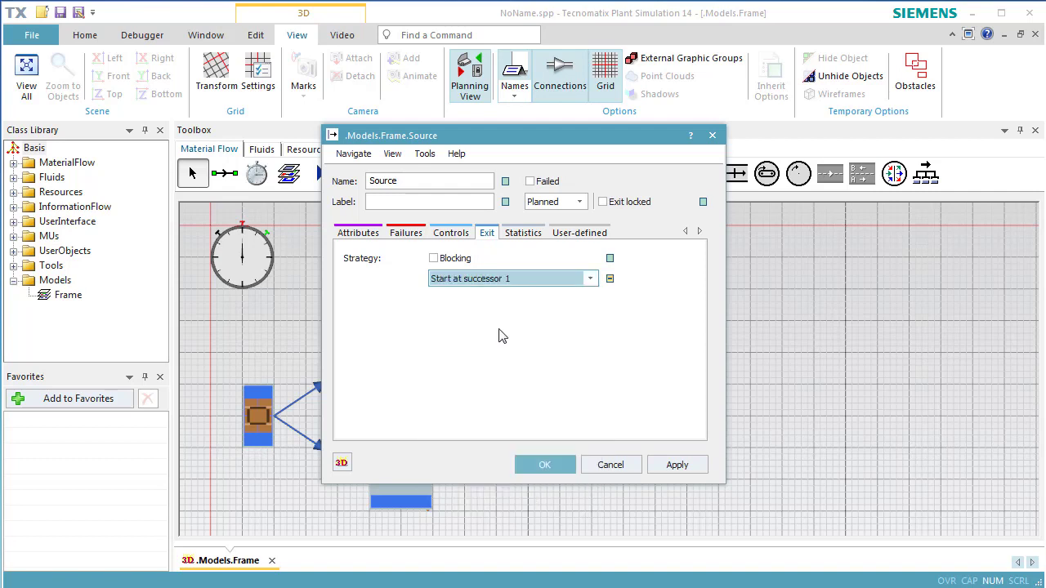
left_click(545, 465)
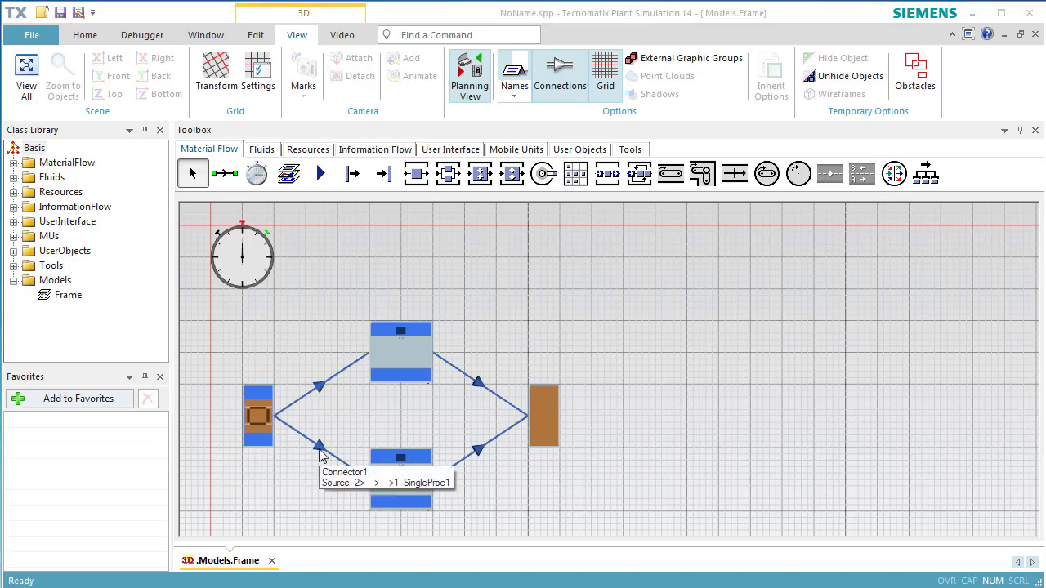
Add a failure to the upper SingleProc with the default 95 % availability and 1:00 MTTR.
double_click(394, 358)
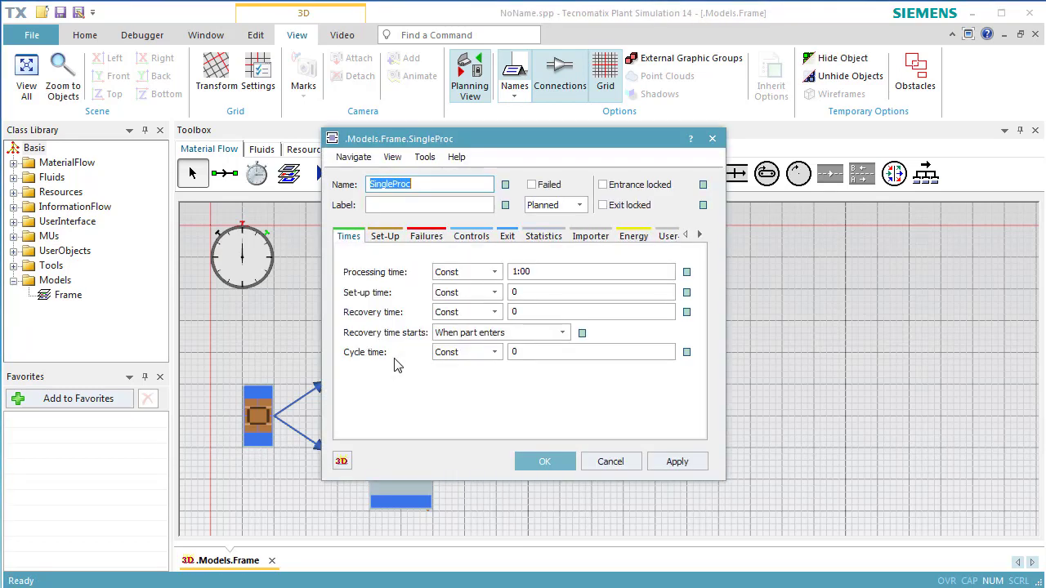
left_click(431, 236)
left_click(421, 278)
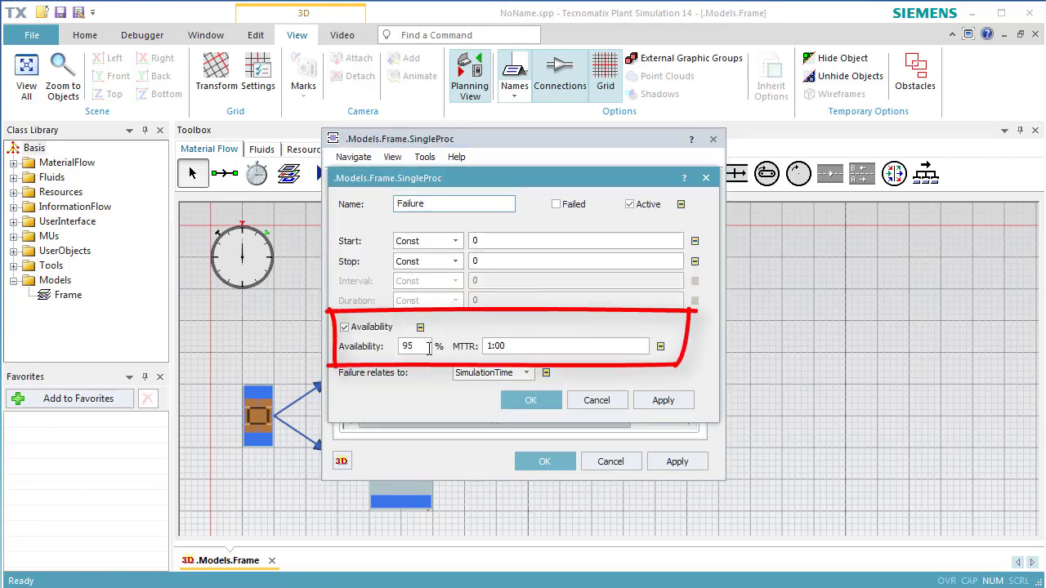
left_click(523, 400)
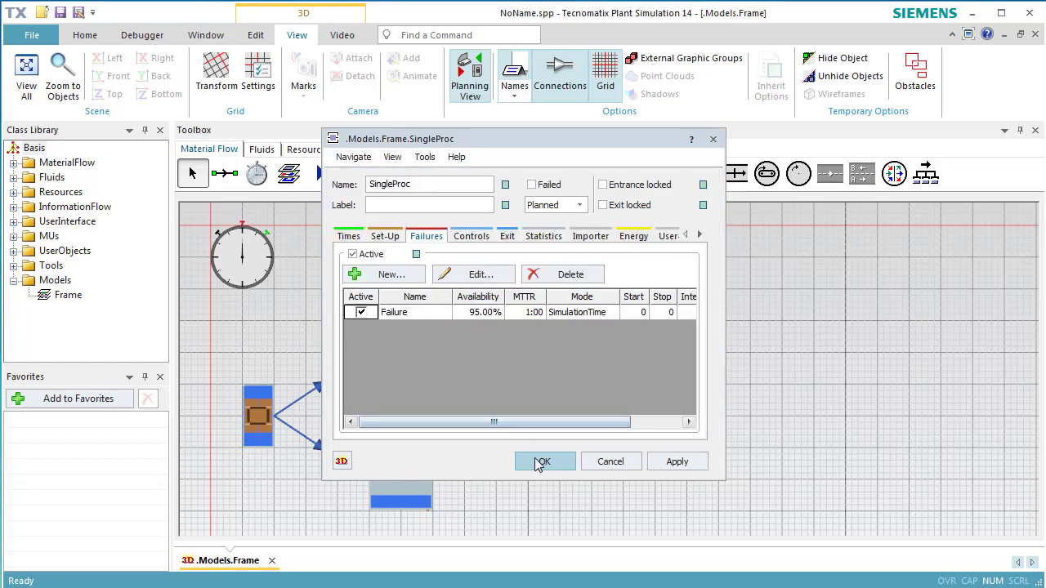
left_click(541, 462)
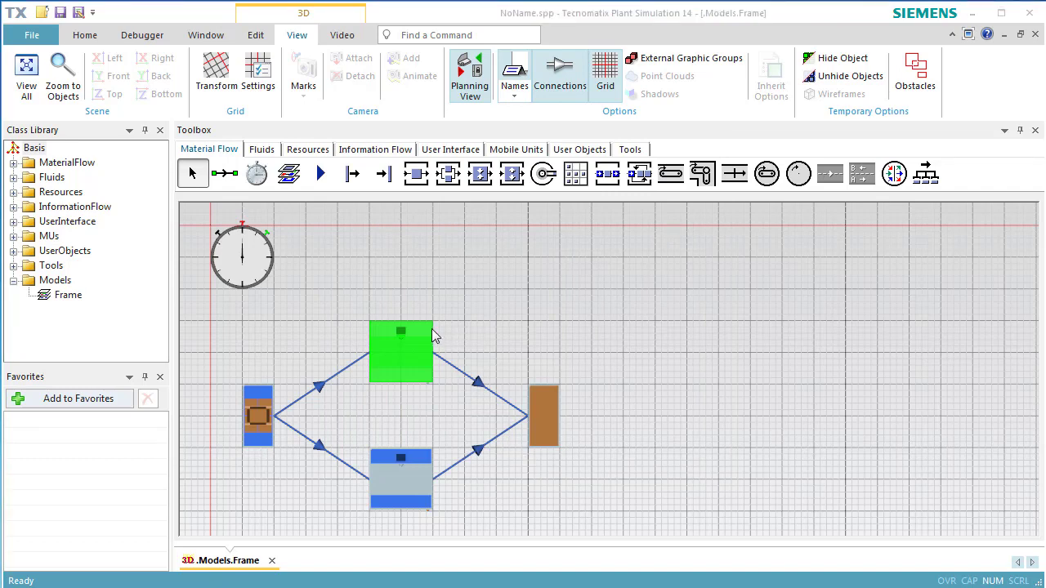
Set the EventController's simulation end time to one hour (1:00:00) and apply it.
double_click(253, 266)
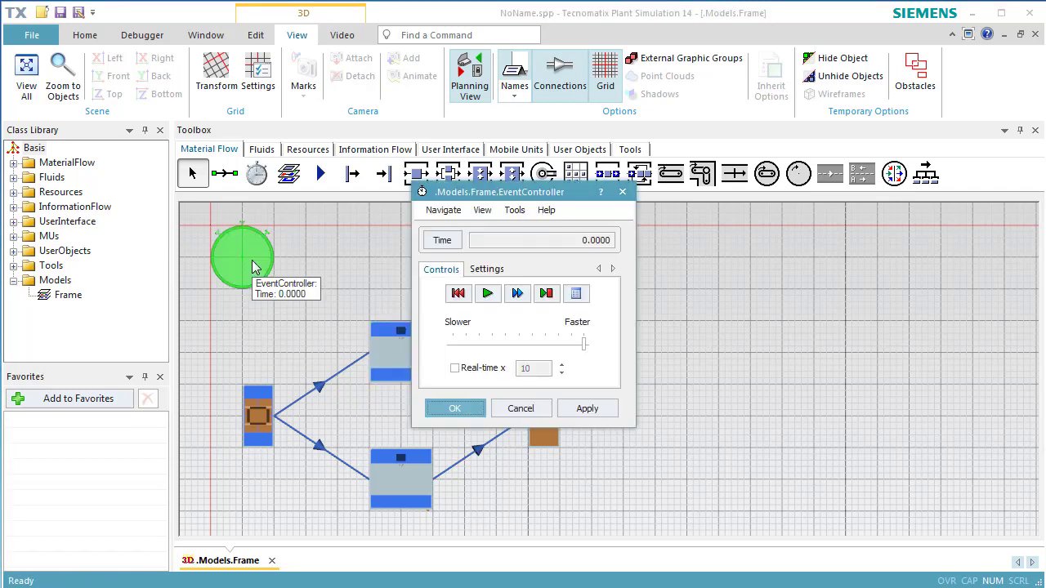
left_click(486, 270)
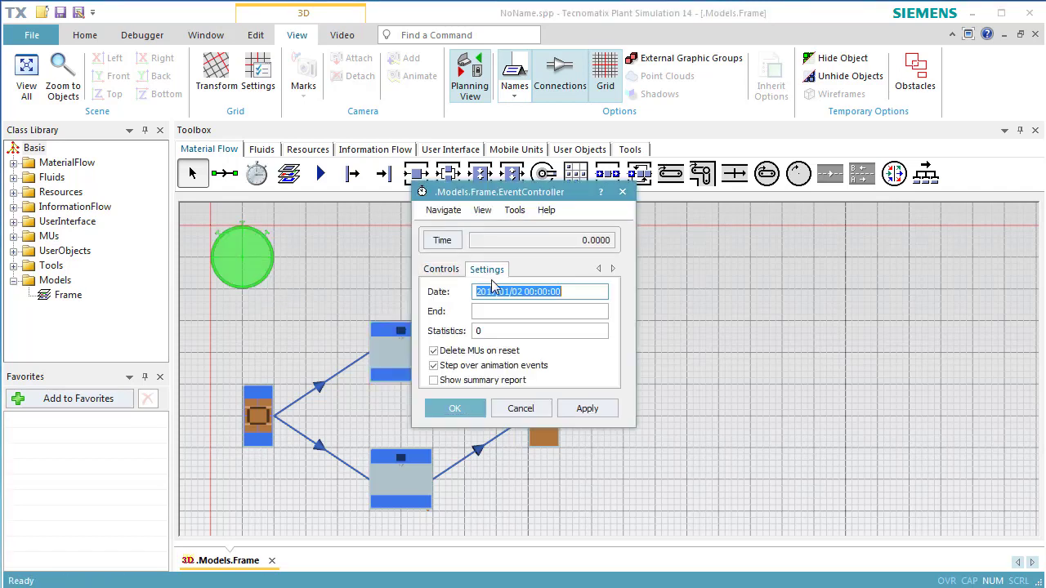
left_click(499, 313)
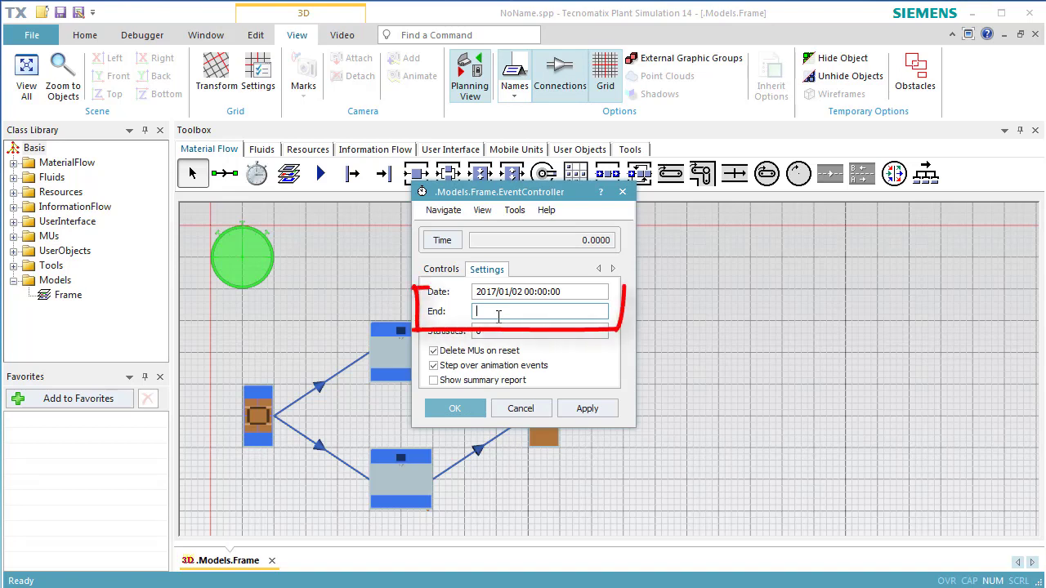
type("1::")
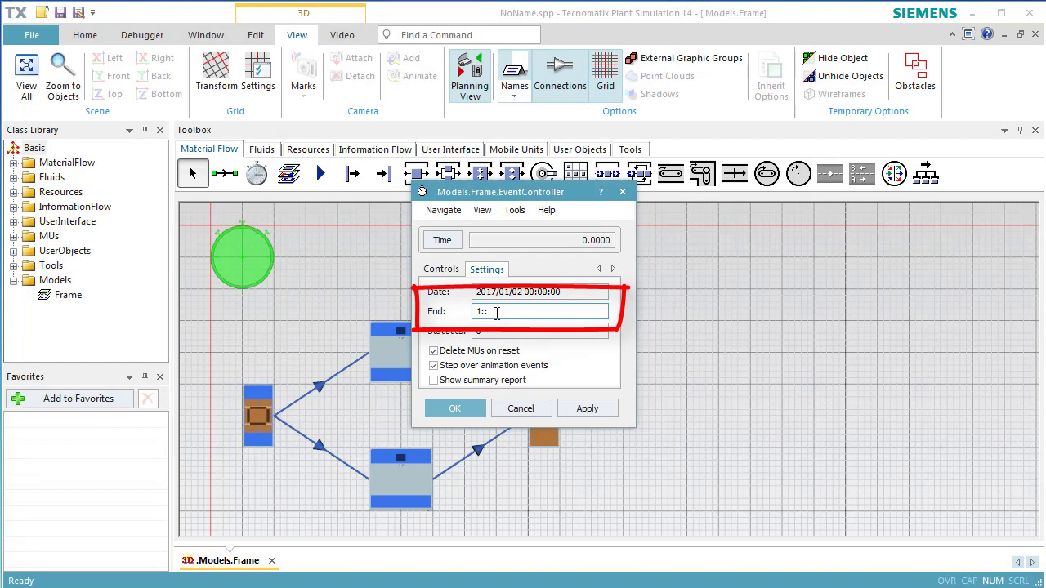
left_click(565, 412)
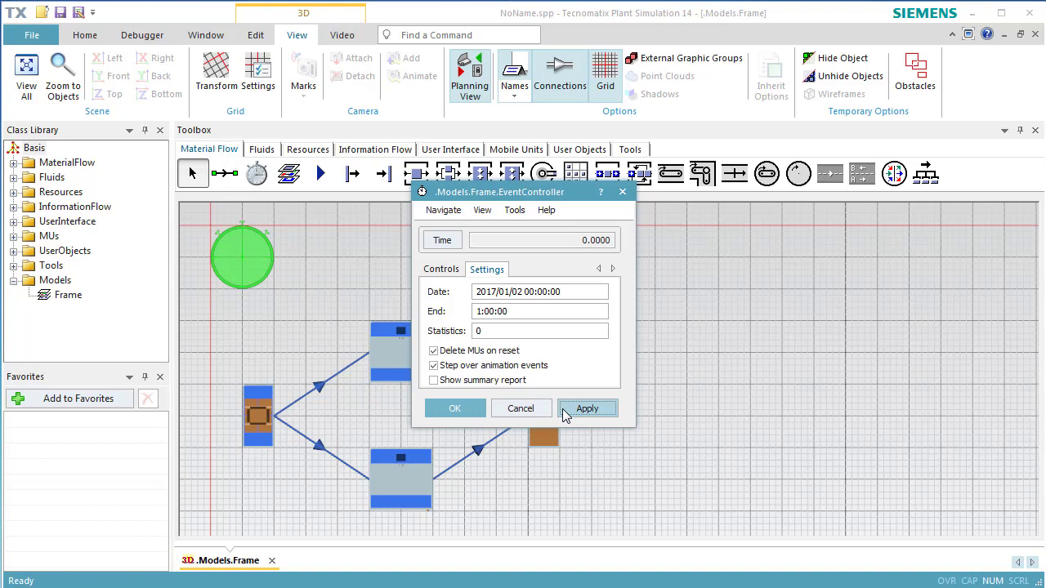
Confirm the EventController settings and insert an ExperimentManager in the frame above the Drain.
left_click(473, 415)
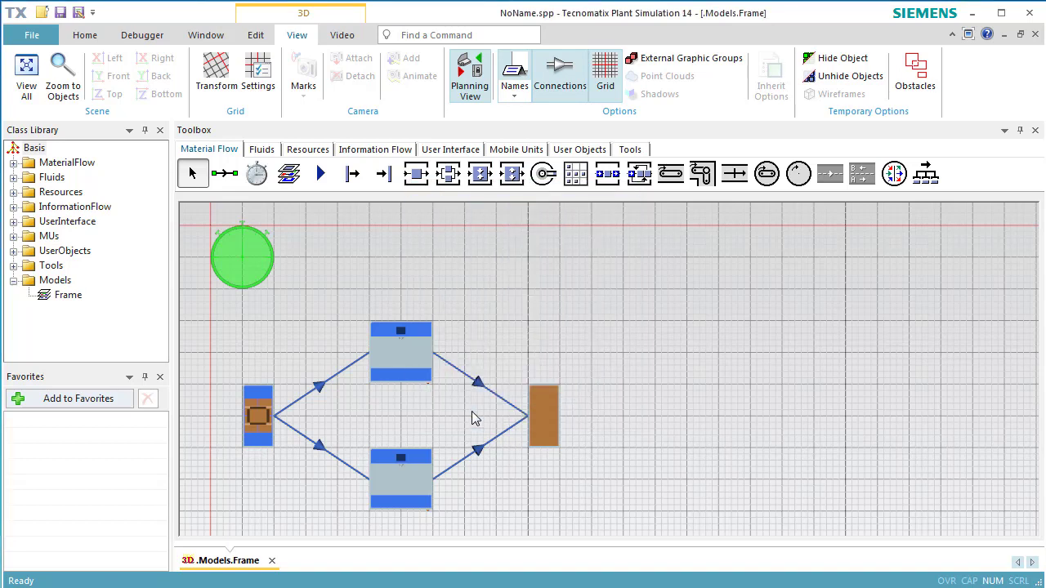
left_click(629, 149)
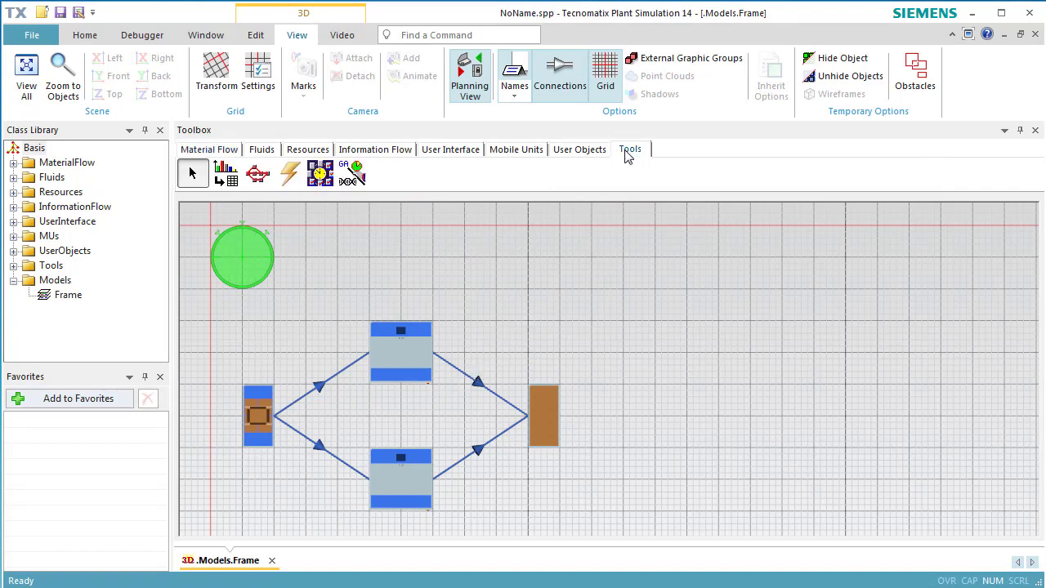
left_click(322, 175)
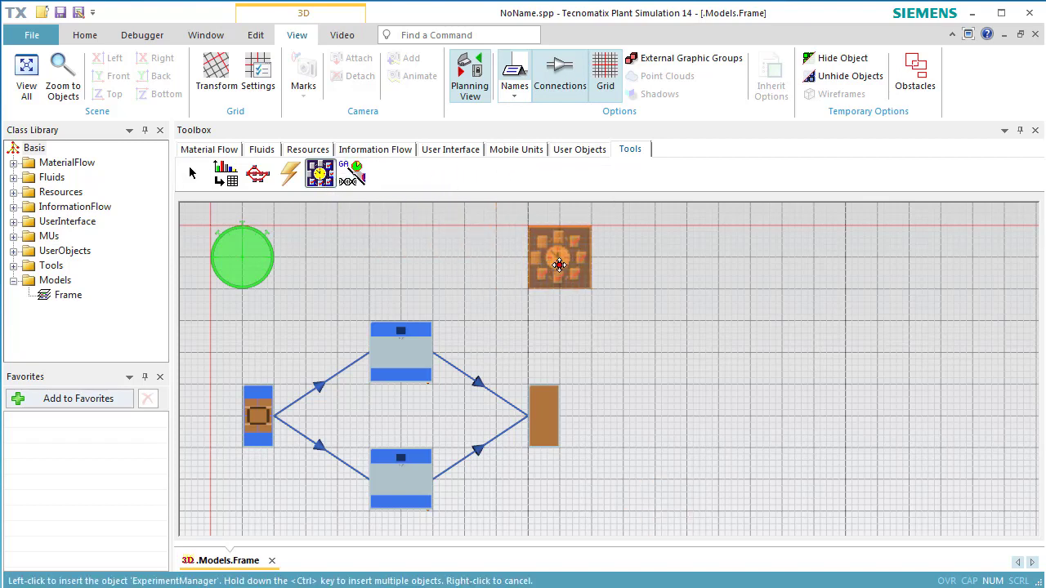
left_click(558, 265)
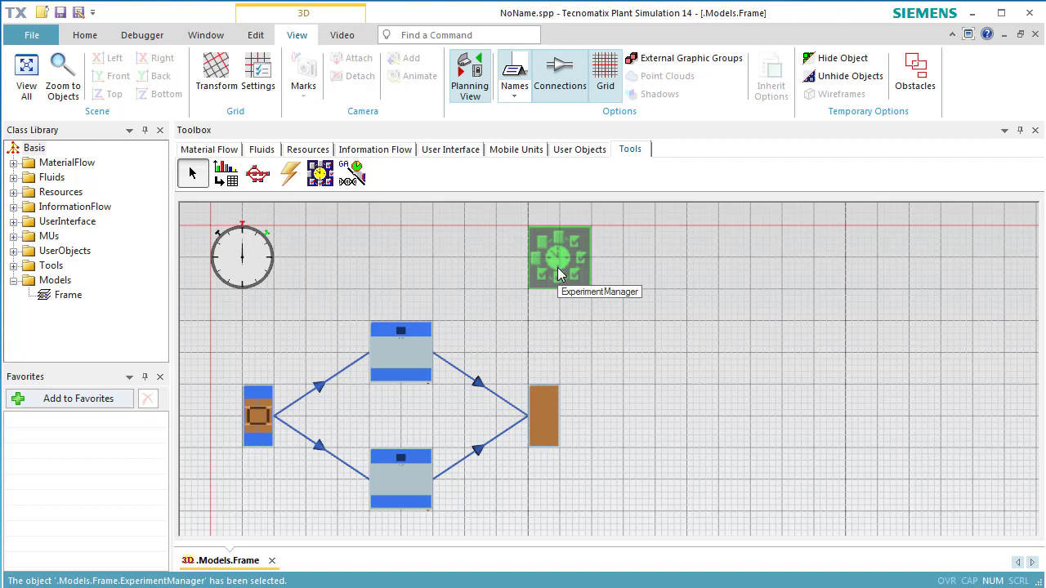
Define the lower station's working portion, .Models.Frame.SingleProc1.statWorkingPortion, as the ExperimentManager's first output value.
double_click(559, 270)
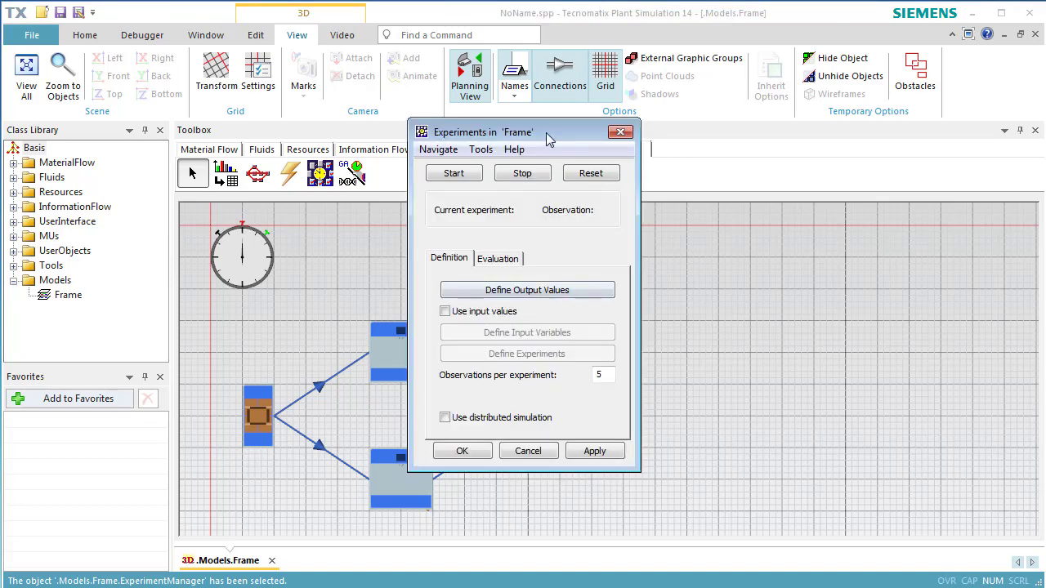
left_click_drag(546, 132, 930, 191)
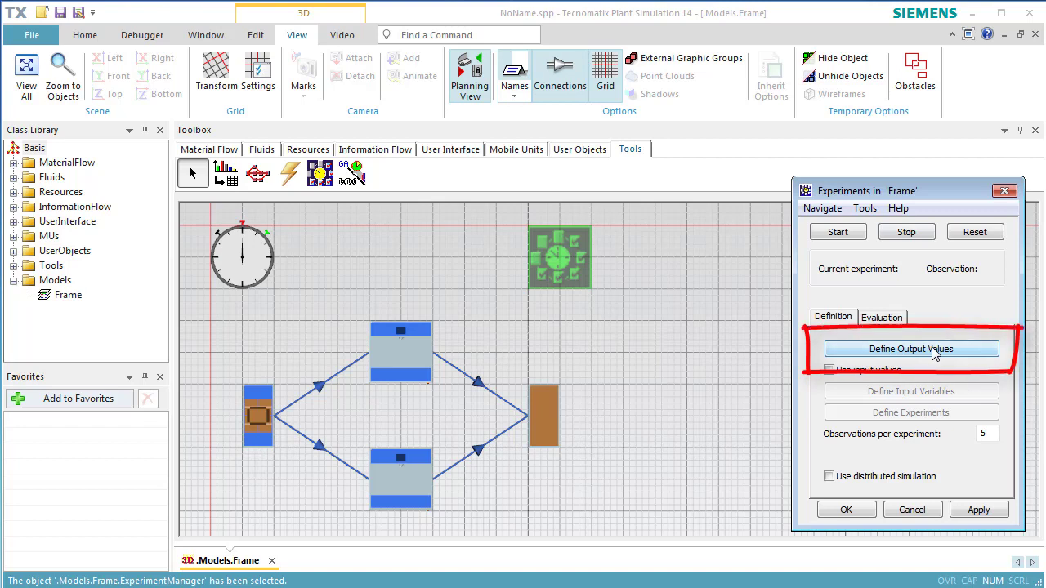
left_click(936, 350)
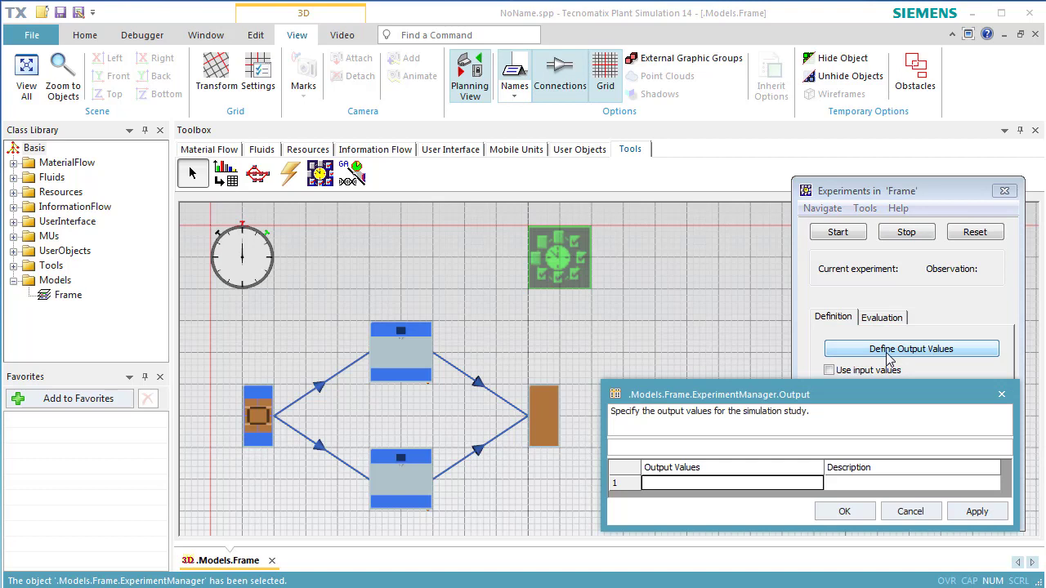
left_click_drag(380, 488, 697, 496)
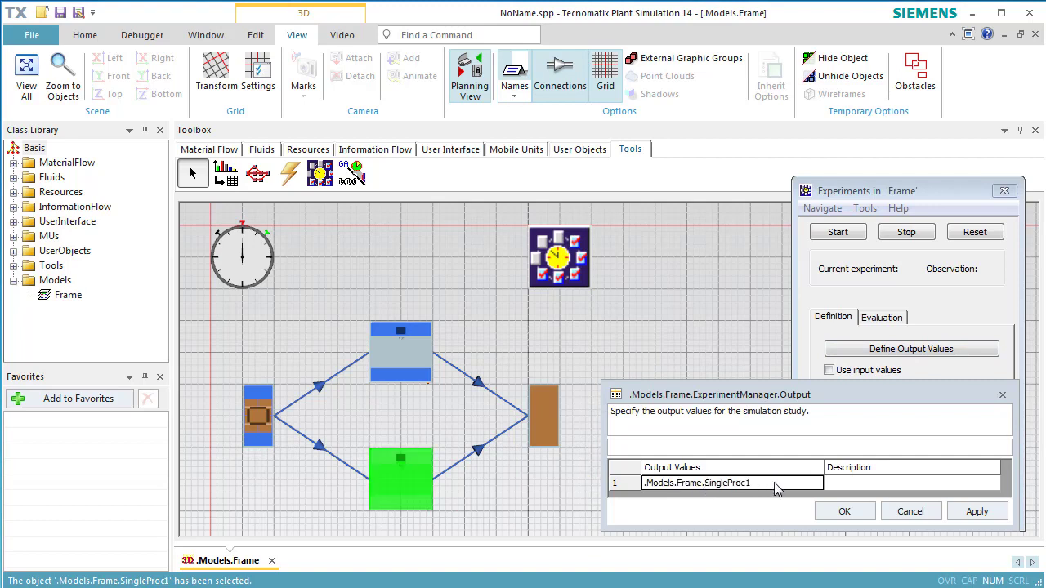
left_click(774, 483)
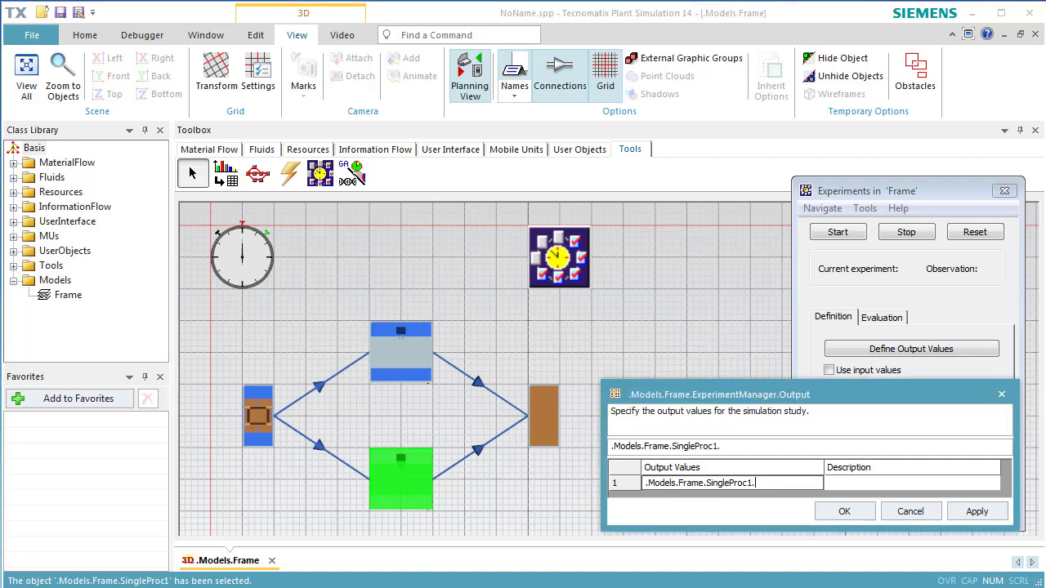
type(".statWorkingP")
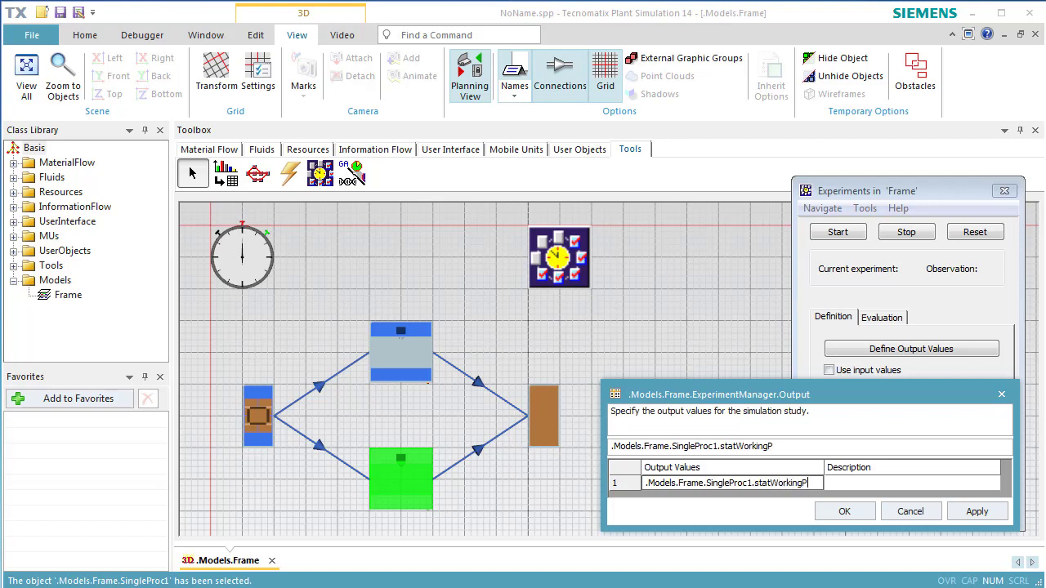
type("ortion")
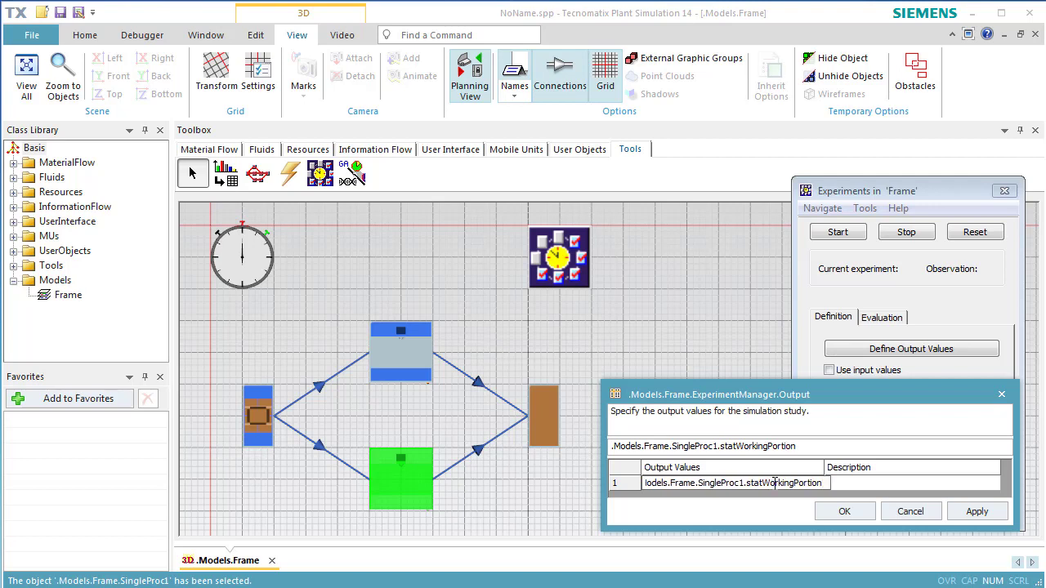
Describe the first output value as "Utilization of Auxiliary Machine" and apply it.
left_click(861, 486)
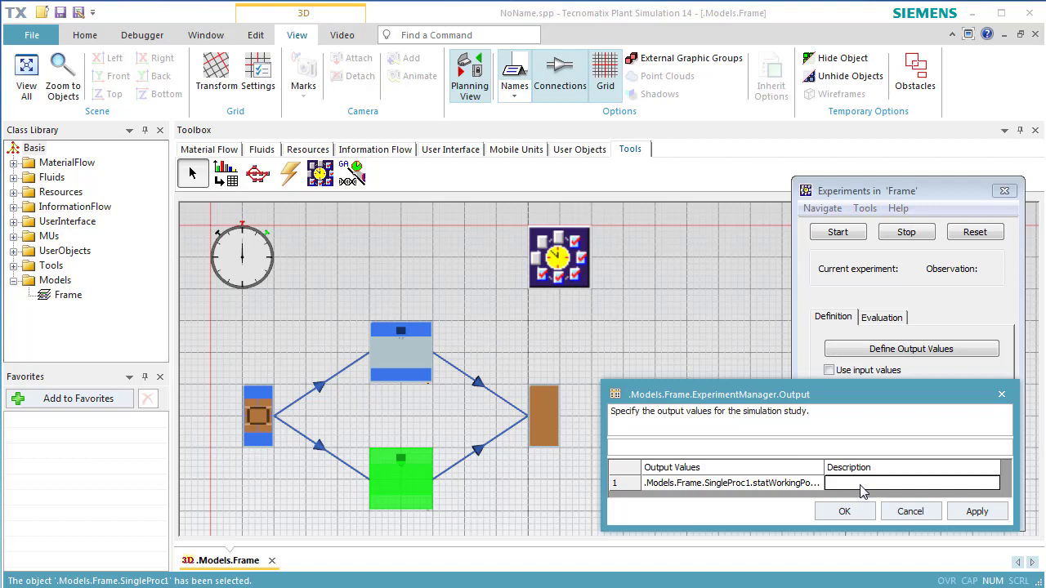
type("il")
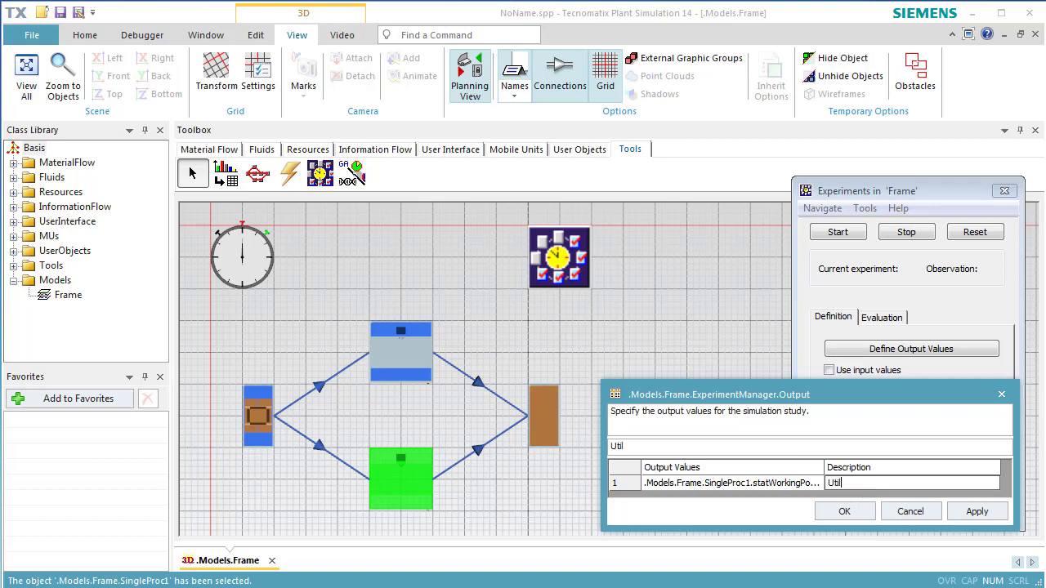
type("ization of Auxiliar")
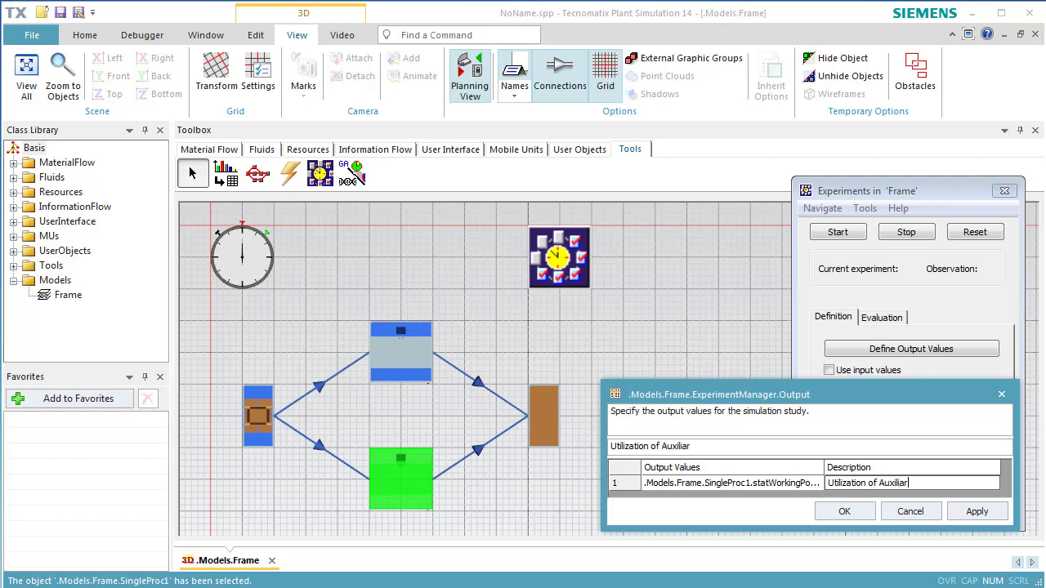
type("y Machine")
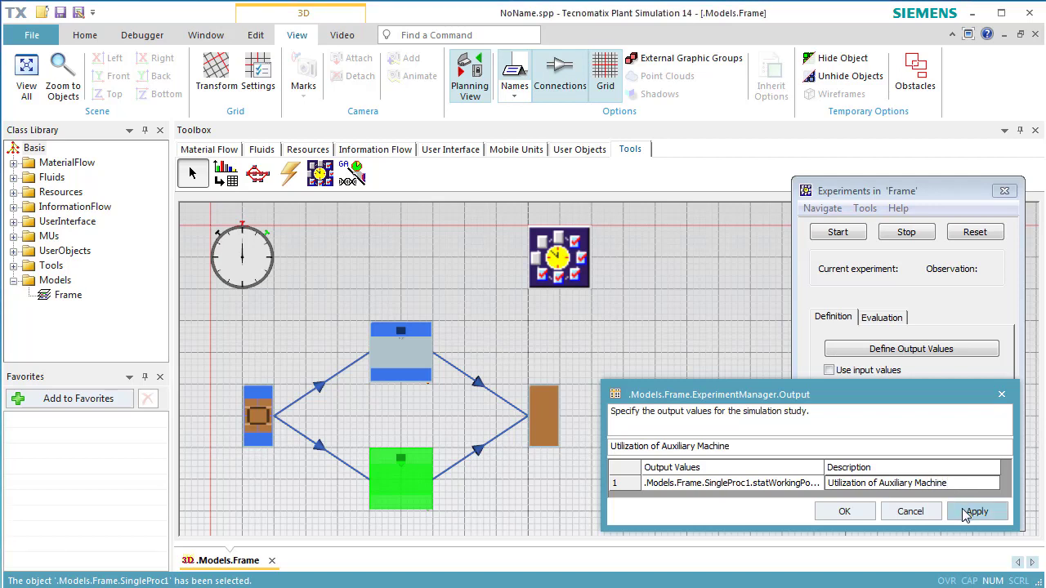
left_click(962, 511)
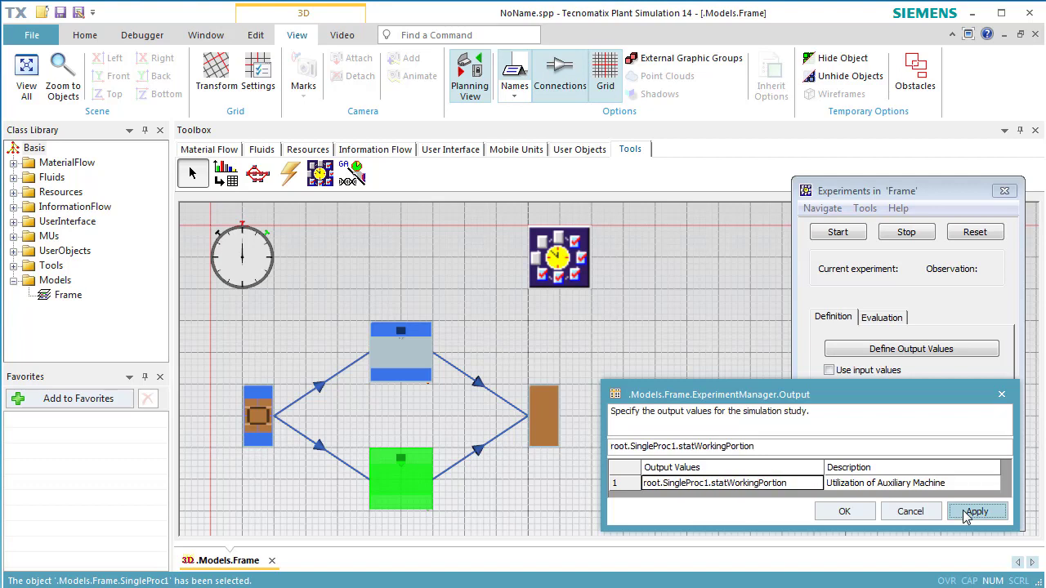
Add a second row to the enlarged output table with the upper station's value .Models.Frame.SingleProc.statFailPortion.
left_click(964, 488)
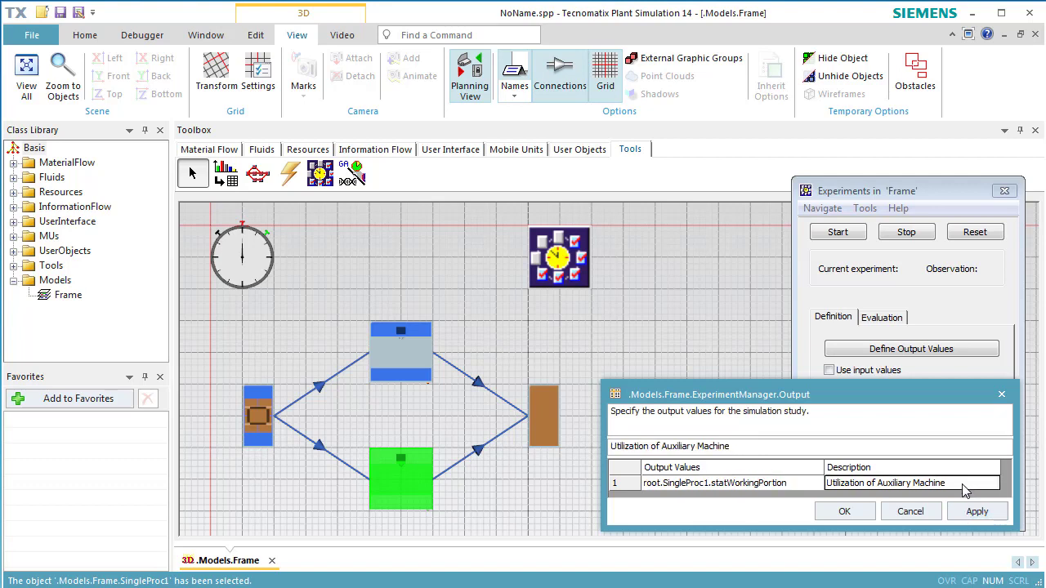
key("Return")
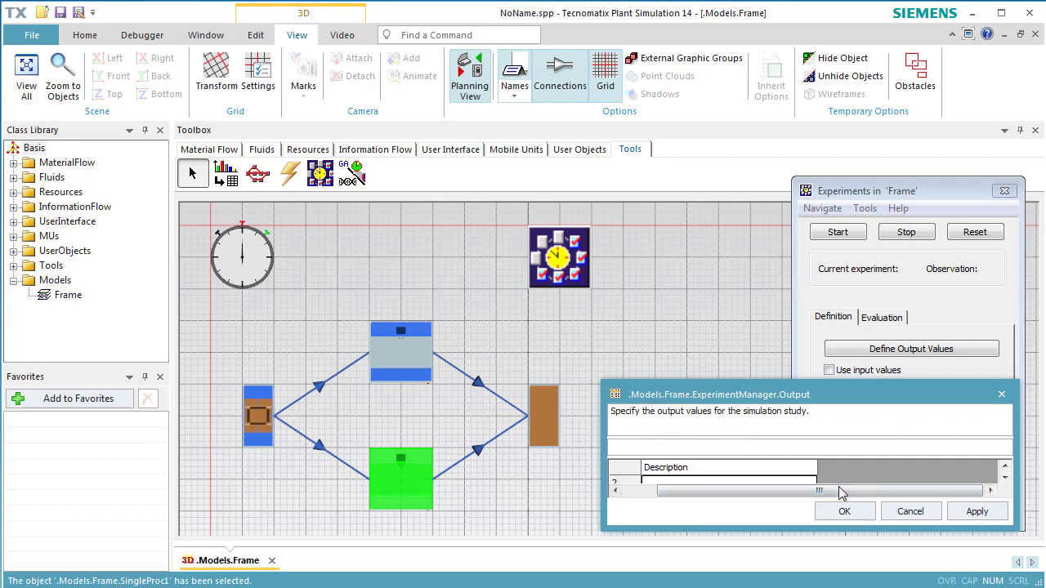
left_click_drag(842, 490, 781, 565)
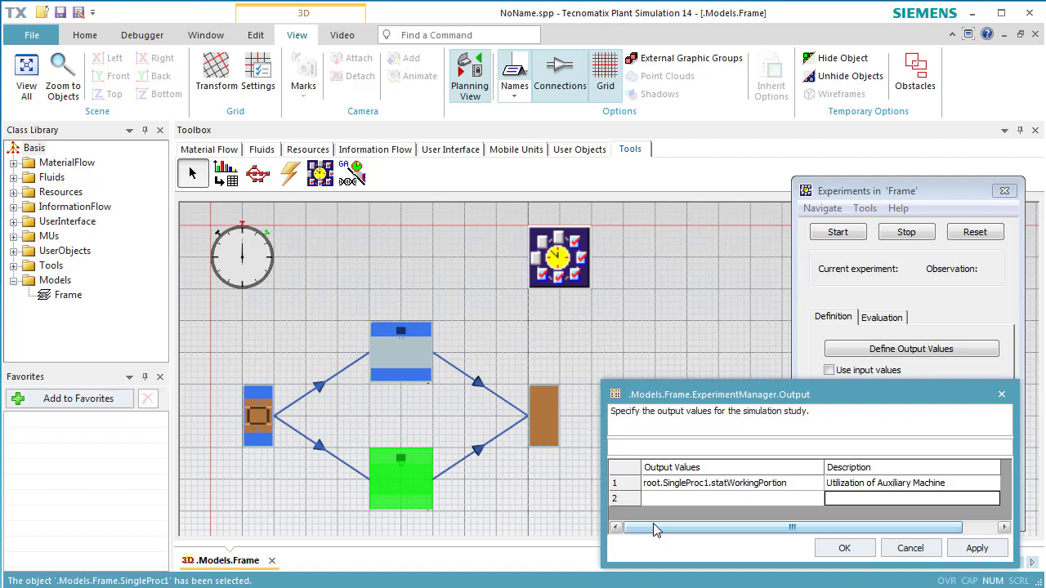
left_click_drag(421, 369, 657, 511)
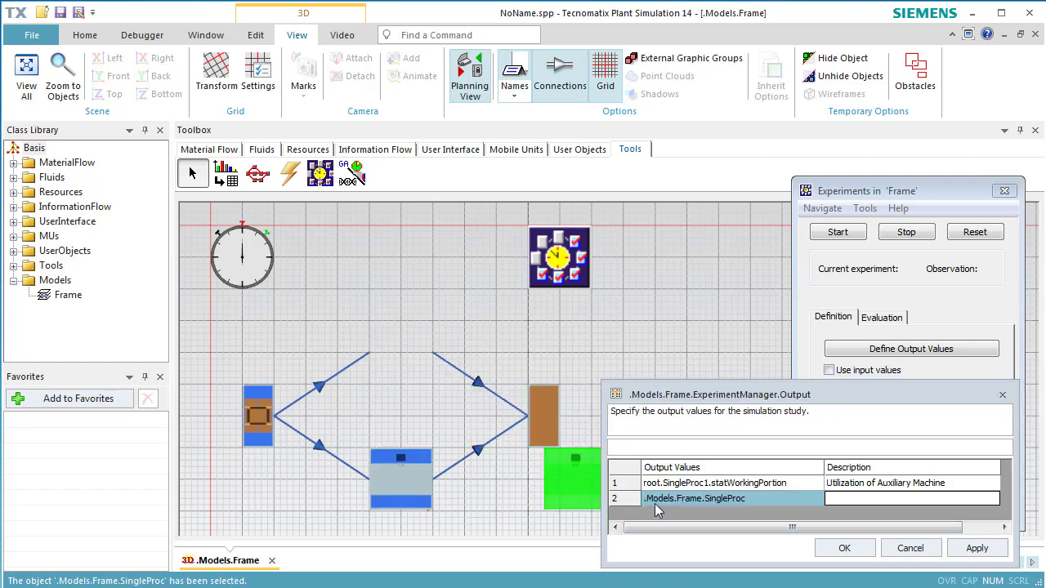
left_click(770, 499)
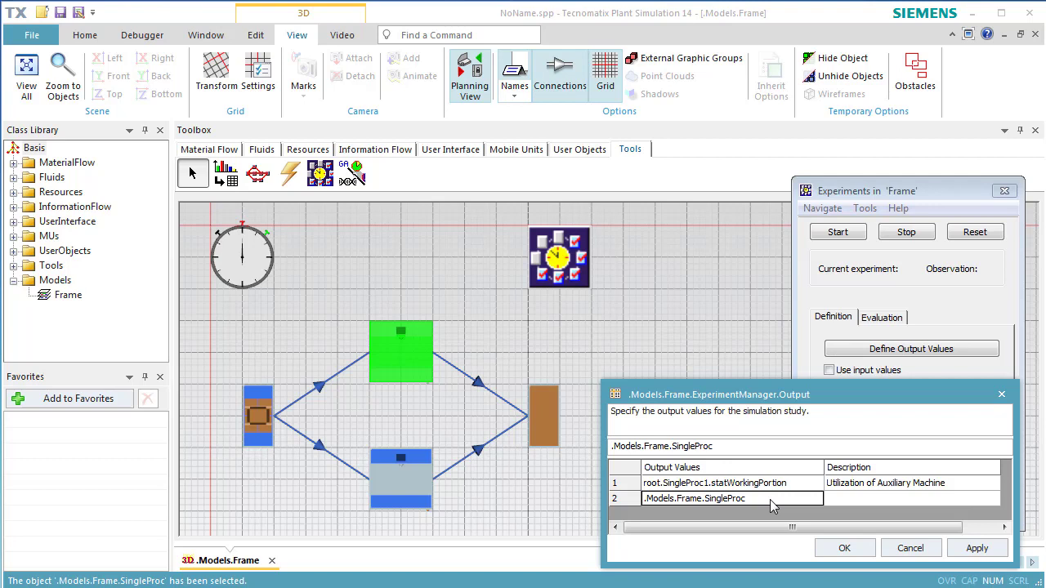
type(".stat")
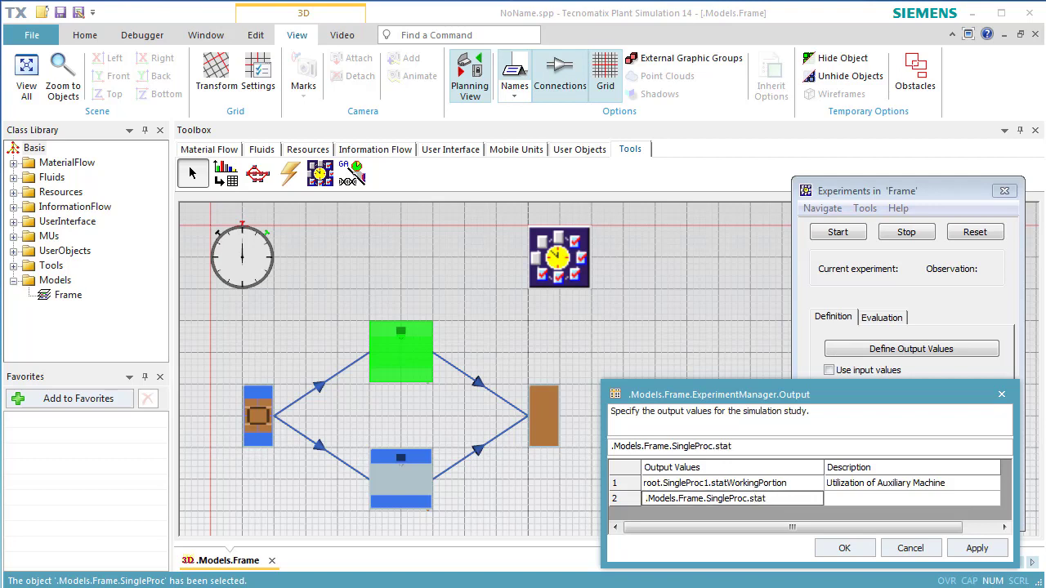
type("FailPortion")
Describe the second output value as "Portion of Fail of the MainMachine" and confirm the output table.
left_click(839, 500)
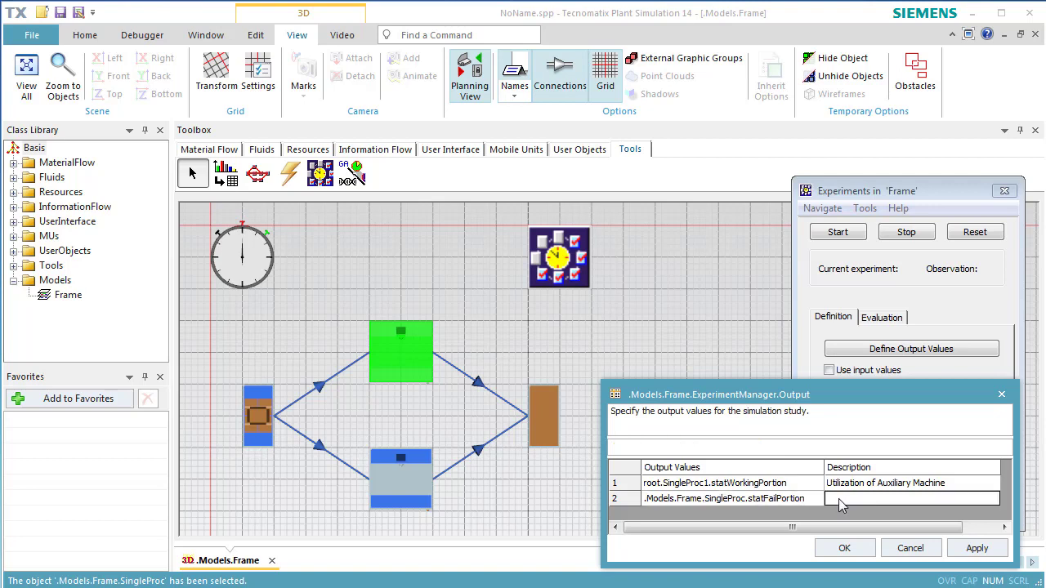
type("Portion ")
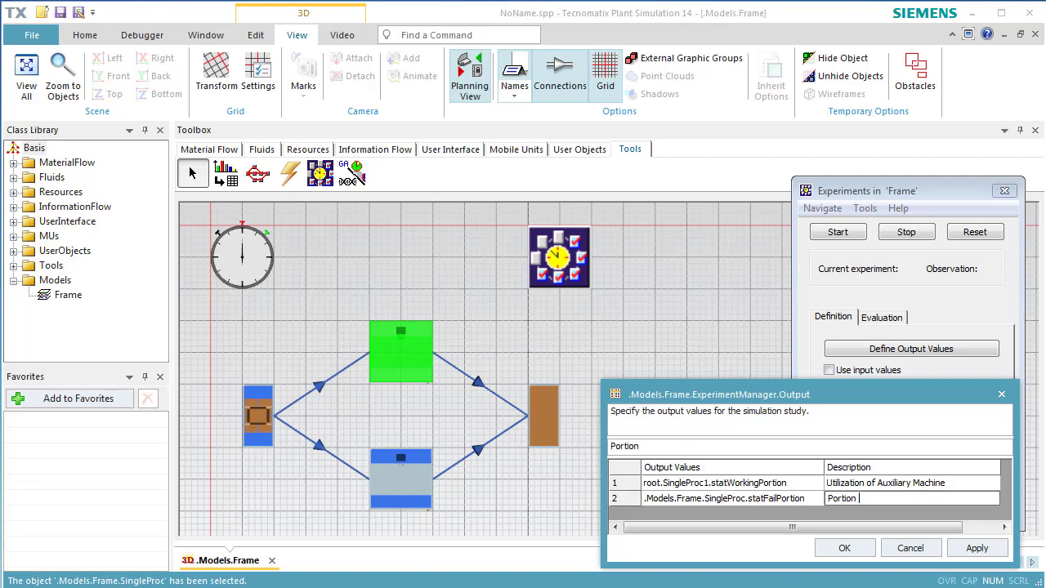
type("of Fail of the Main")
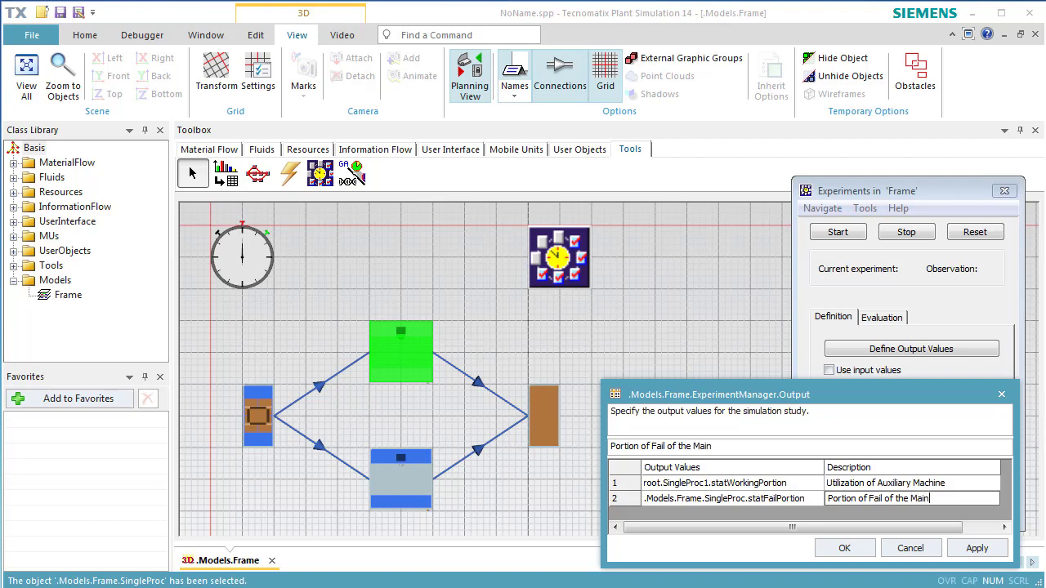
type("Machine")
left_click(966, 552)
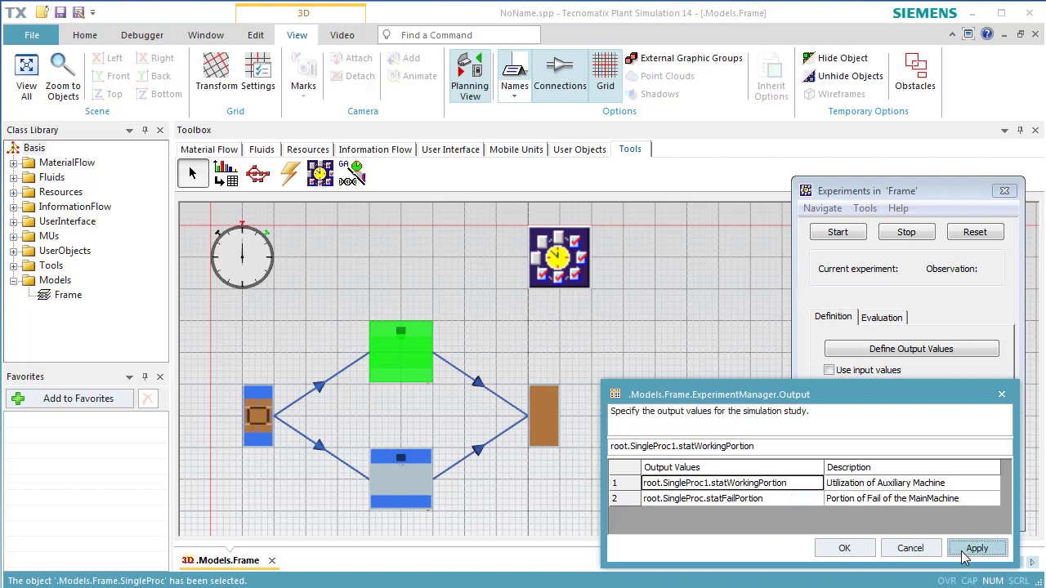
left_click(838, 553)
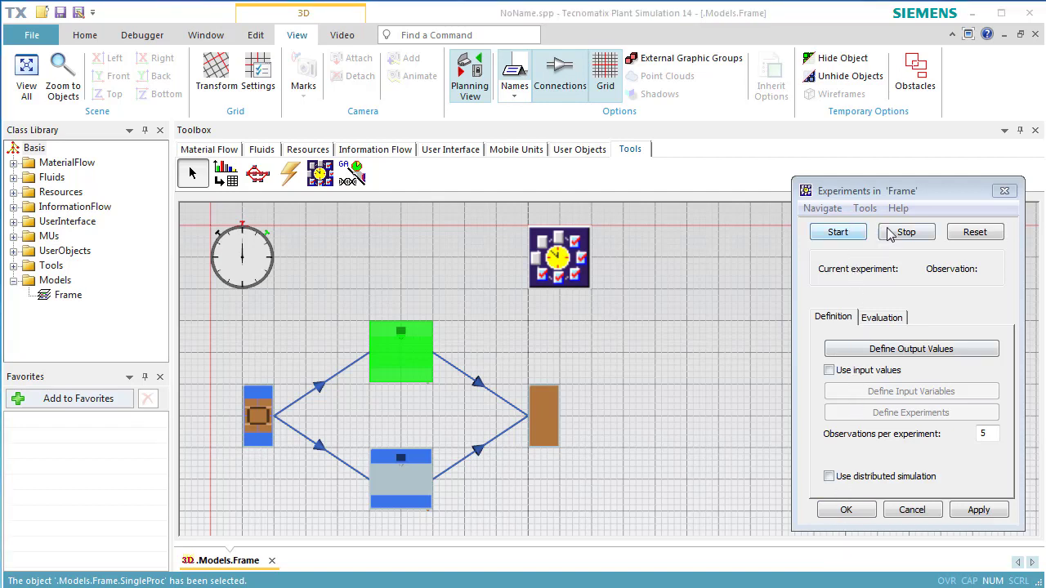
Reset the ExperimentManager, run the experiment and dismiss the completion message.
left_click(955, 234)
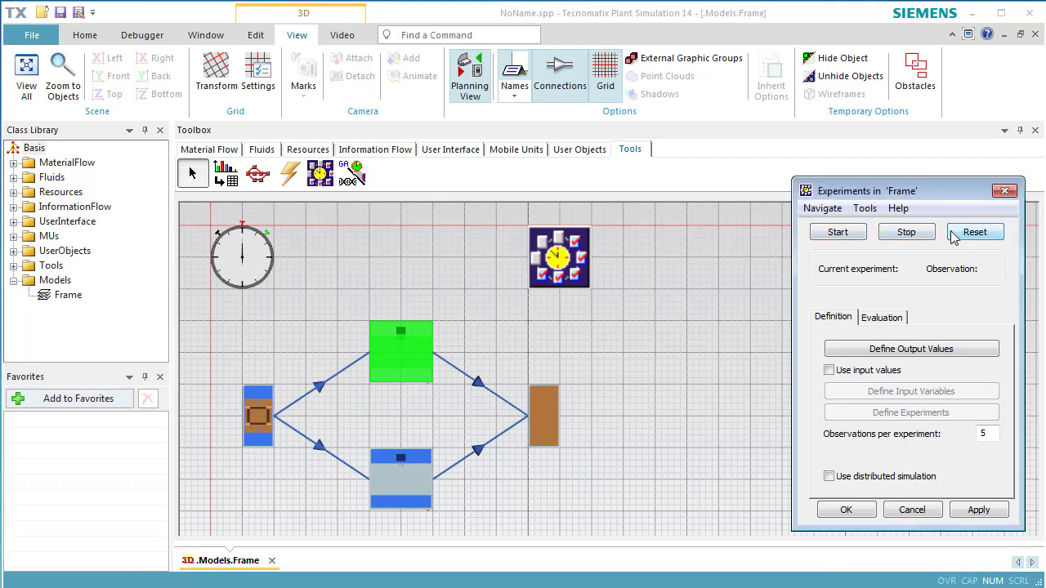
left_click(838, 233)
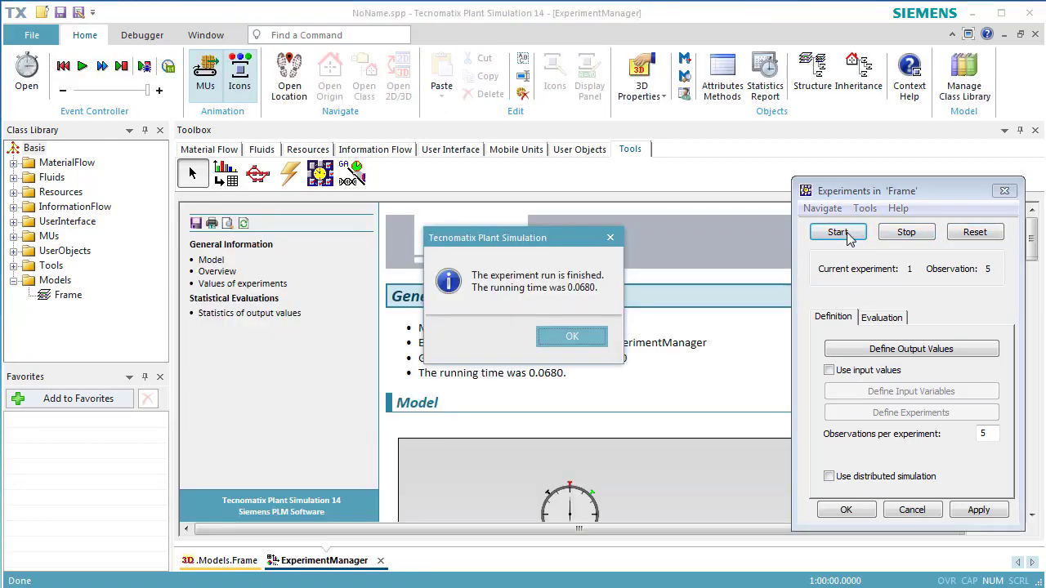
left_click(597, 338)
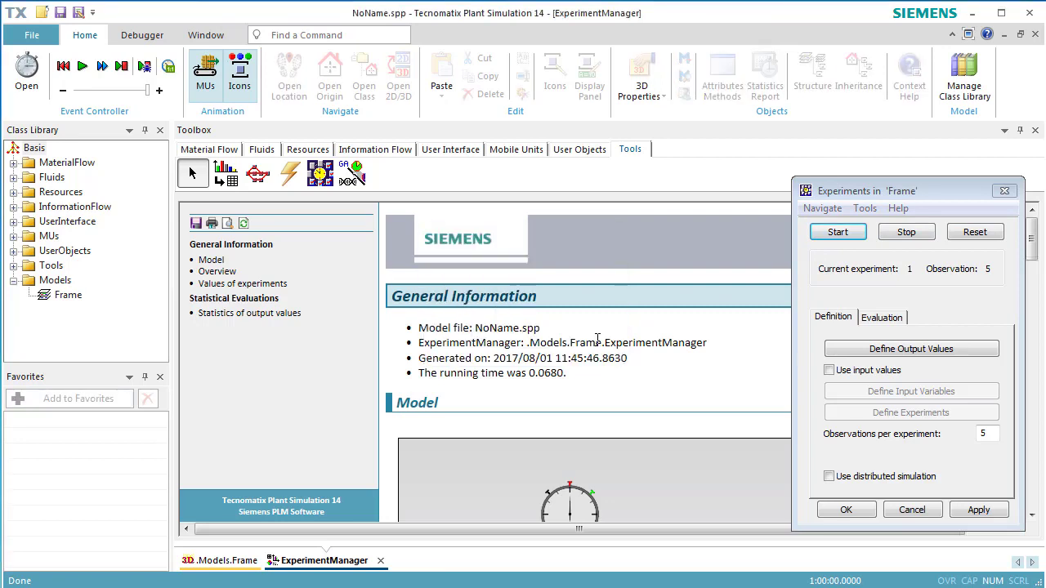
Examine the report's output value statistics and the auxiliary machine's Min-Max interval chart, and close the report.
left_click(261, 321)
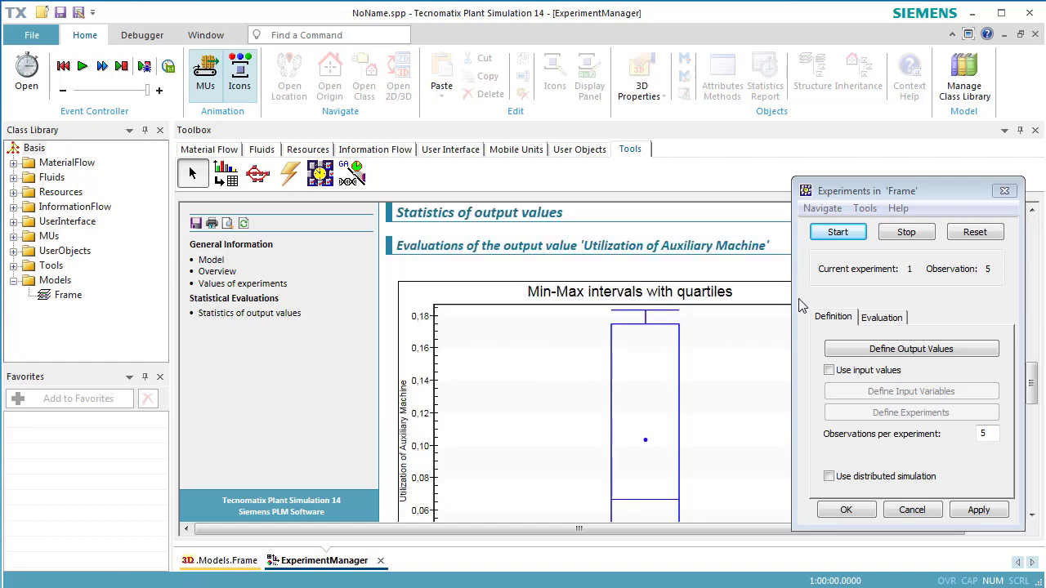
scroll(758, 405, "up", 2)
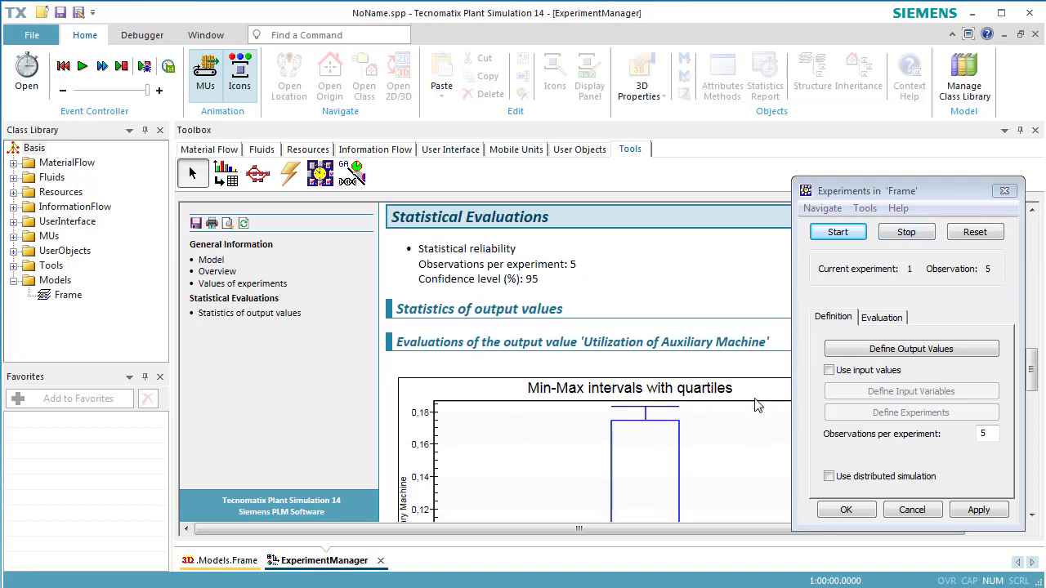
scroll(758, 405, "down", 5)
scroll(753, 406, "up", 2)
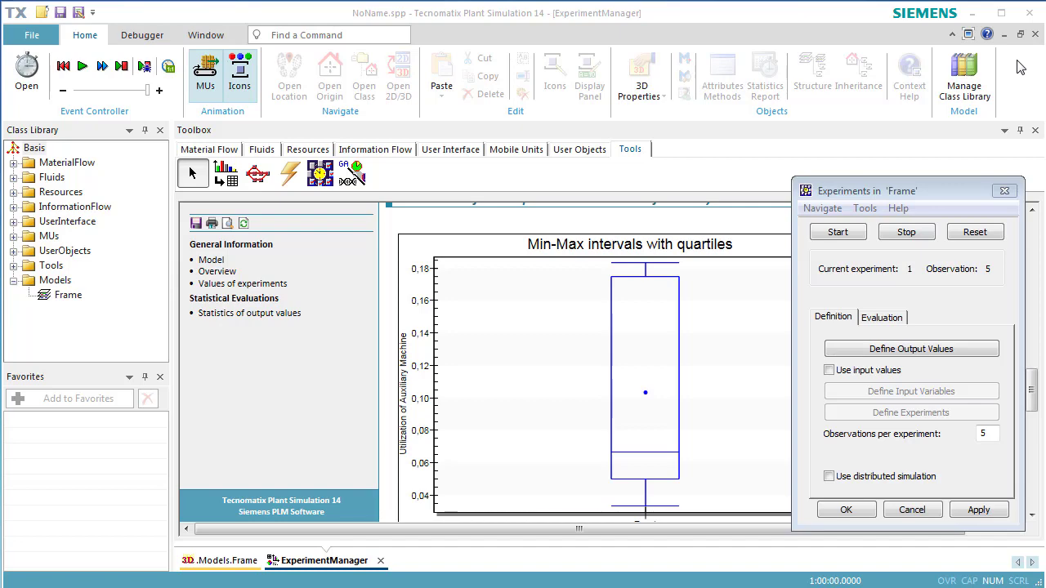
left_click(1034, 36)
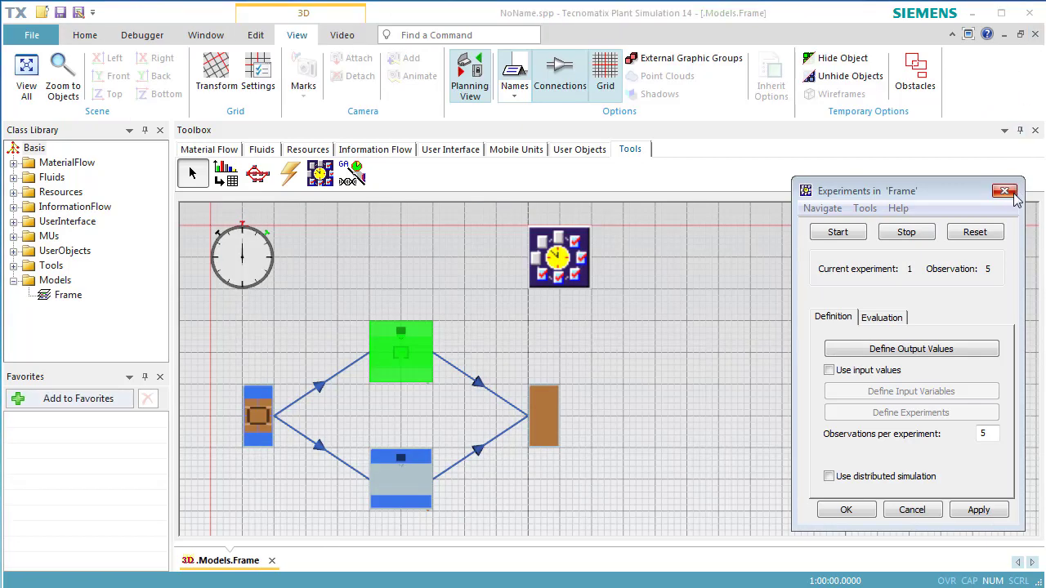
Examine the detailed results table of the experiment and close it.
left_click(896, 319)
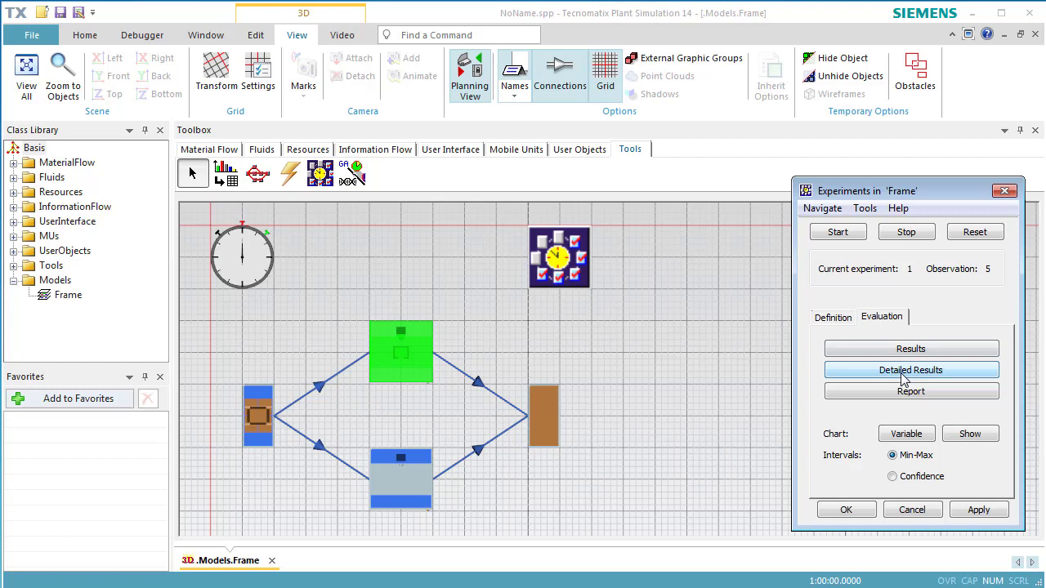
left_click(902, 377)
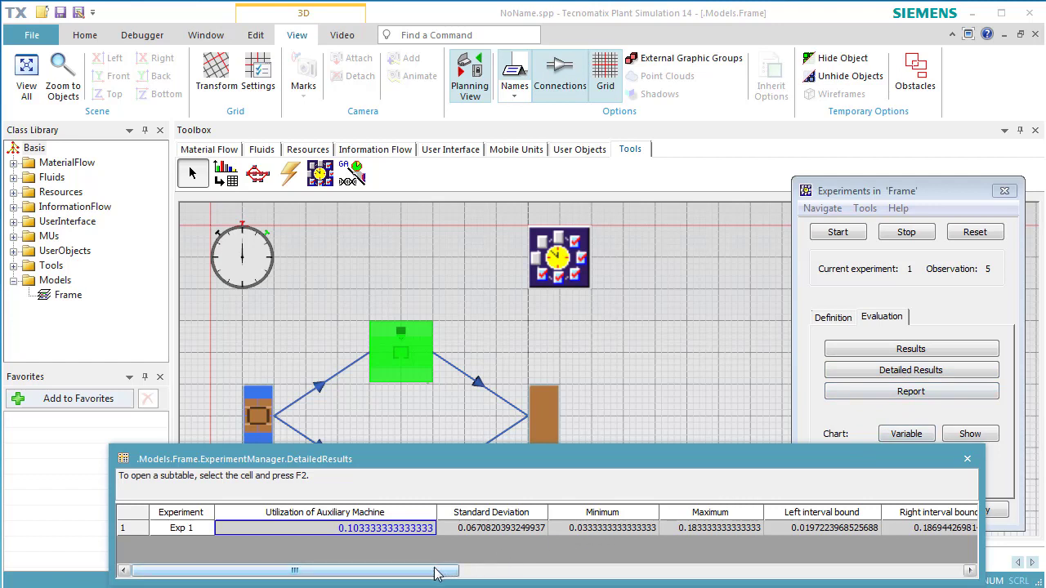
mouse_move(435, 572)
left_mouse_down()
mouse_move(528, 574)
mouse_move(433, 577)
left_mouse_up()
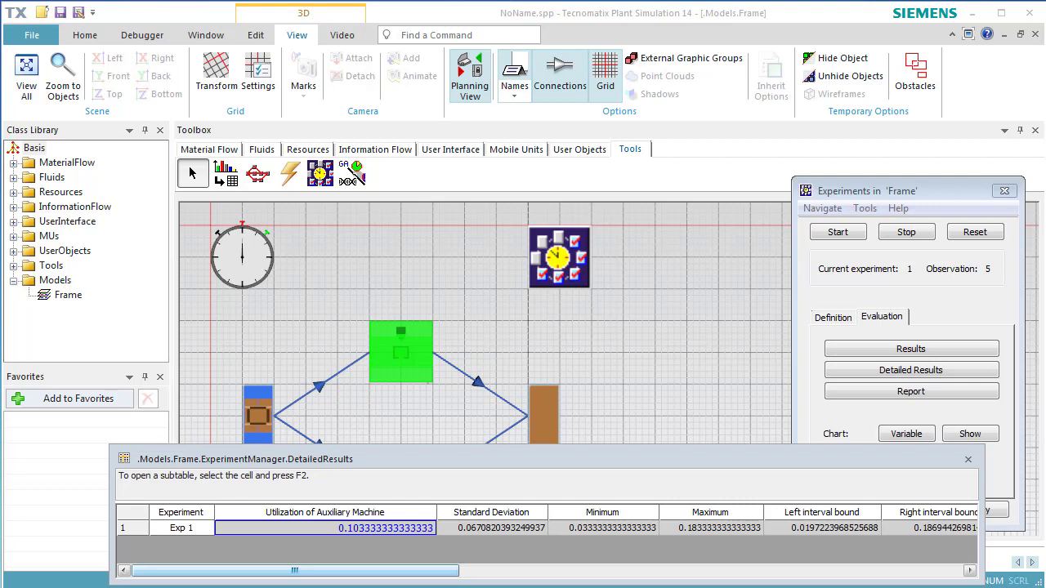
left_click(968, 461)
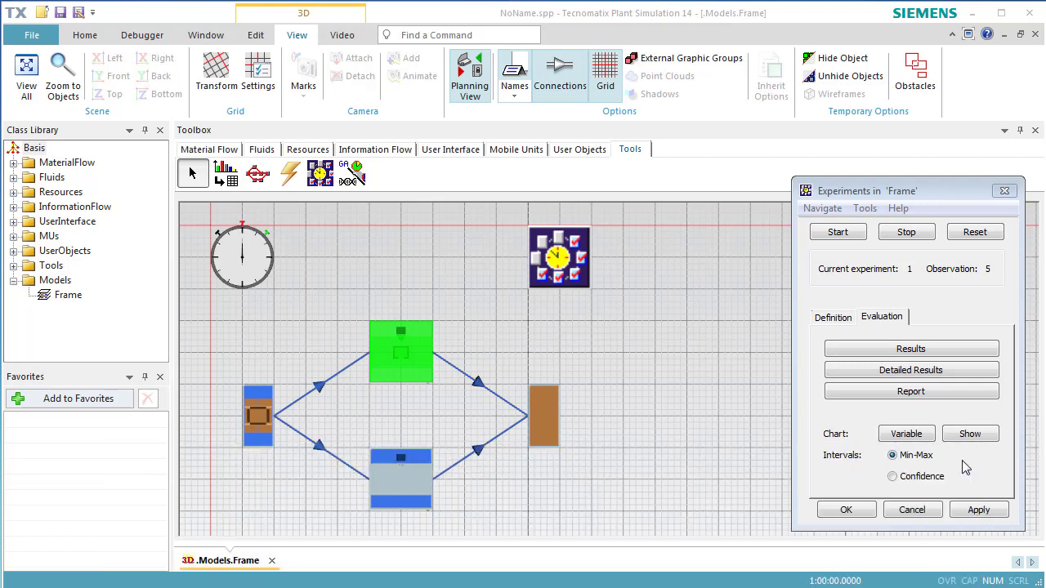
Enable input values for the experiment study and define .Models.Frame.SingleProc.Availability as the first input value.
left_click(836, 320)
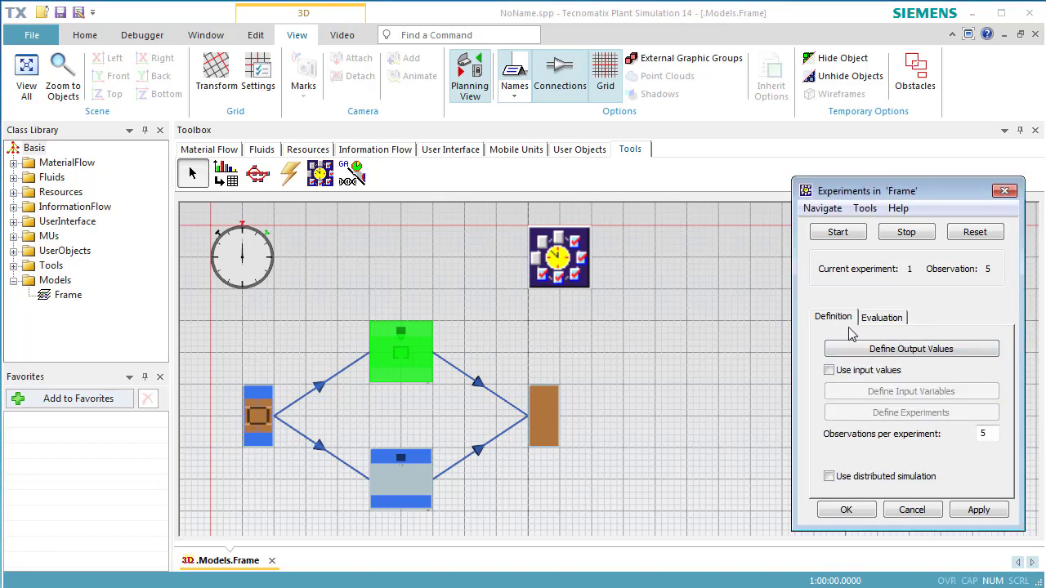
left_click(862, 375)
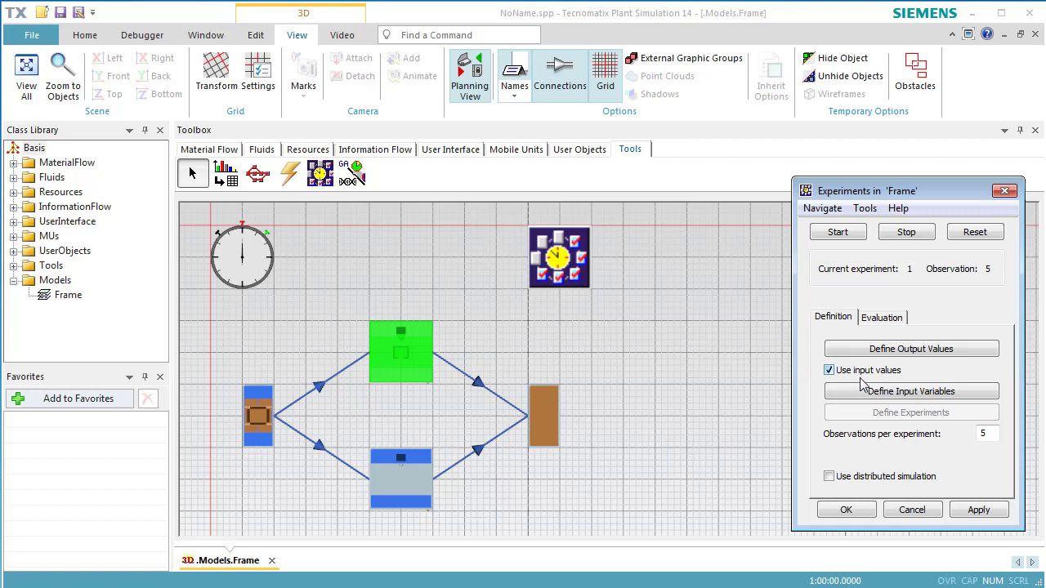
left_click(866, 395)
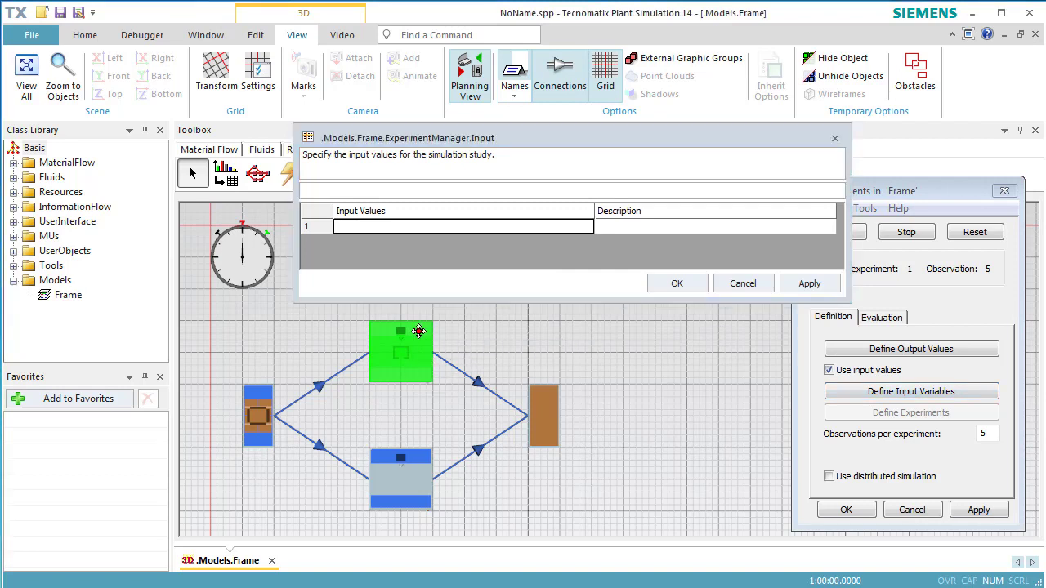
left_click_drag(408, 359, 455, 230)
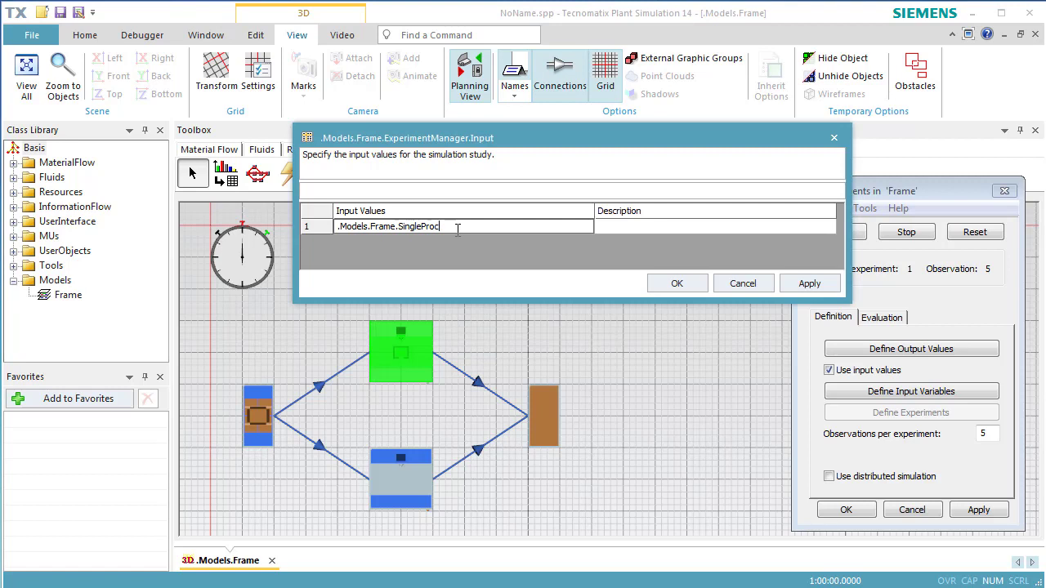
type(".Avai")
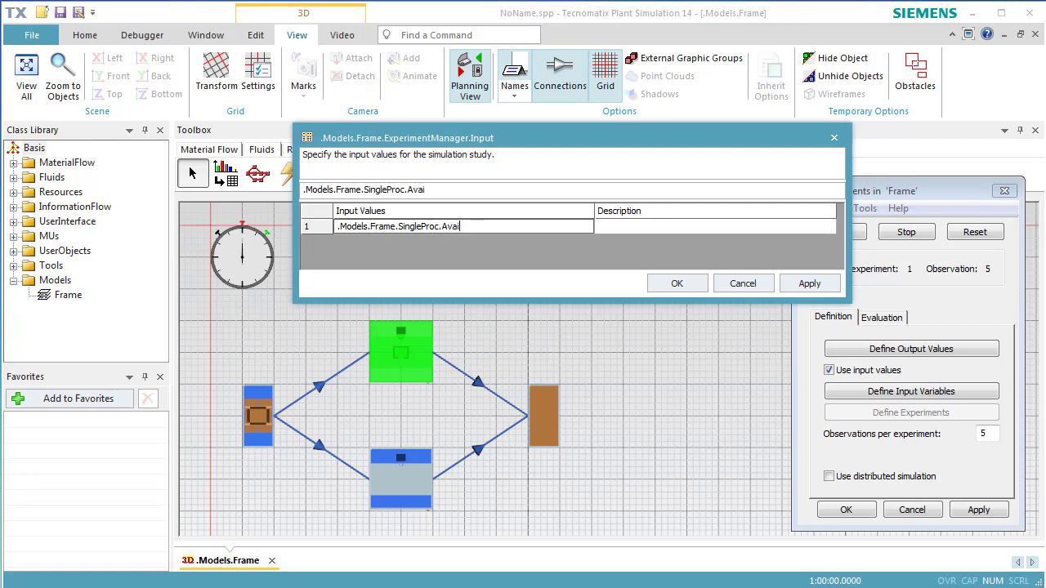
type("lability")
Describe the input value as "Availability of MainMachine" and confirm the input table.
left_click(625, 228)
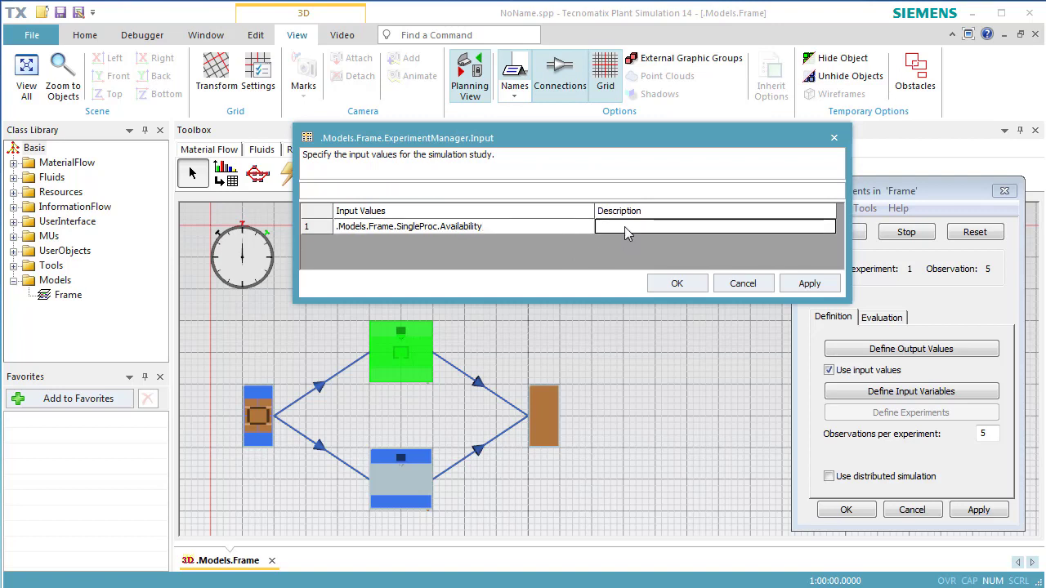
type("Availabi")
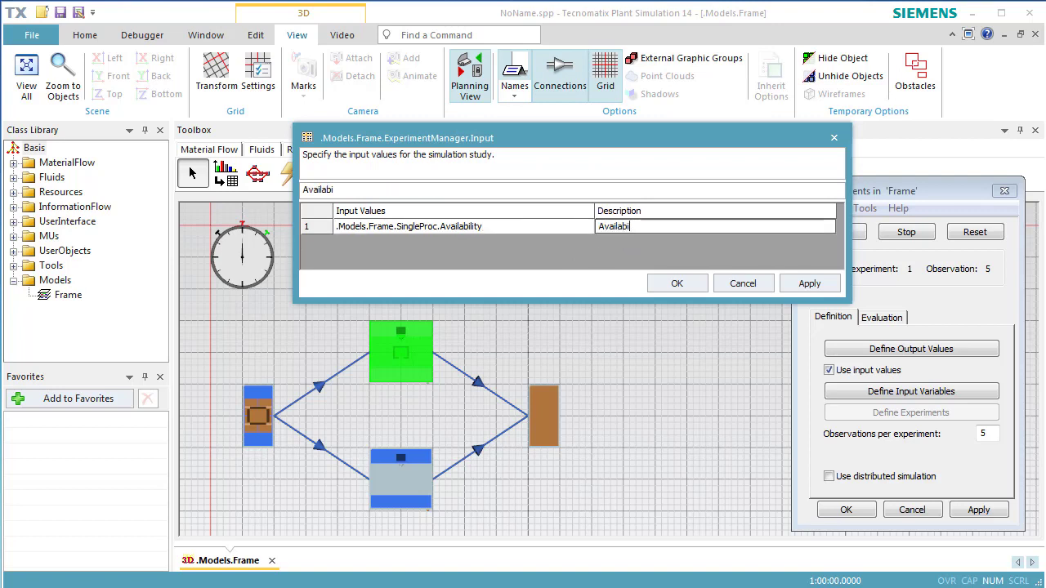
type("lity of ")
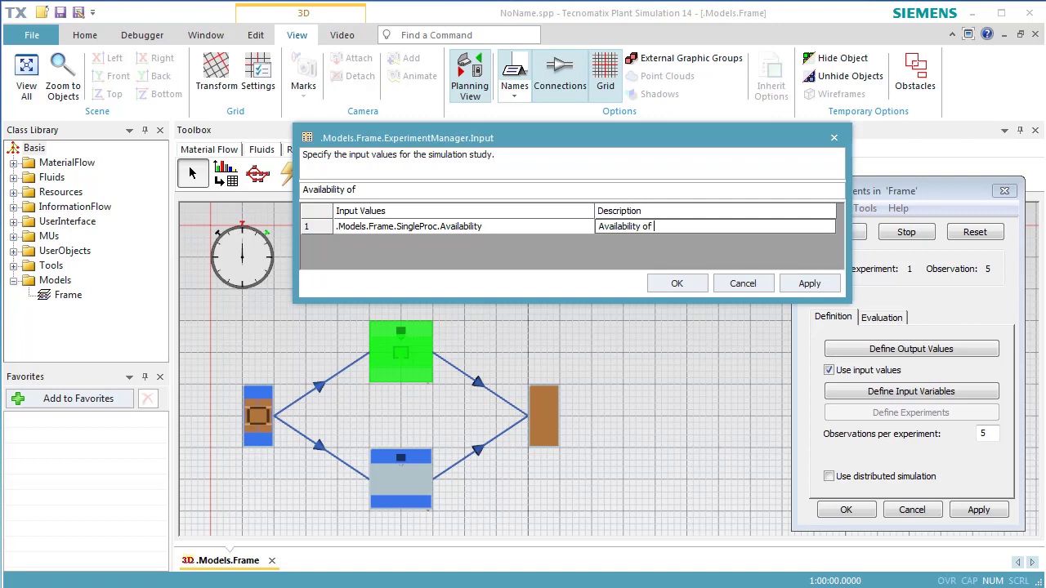
type("MainMachine")
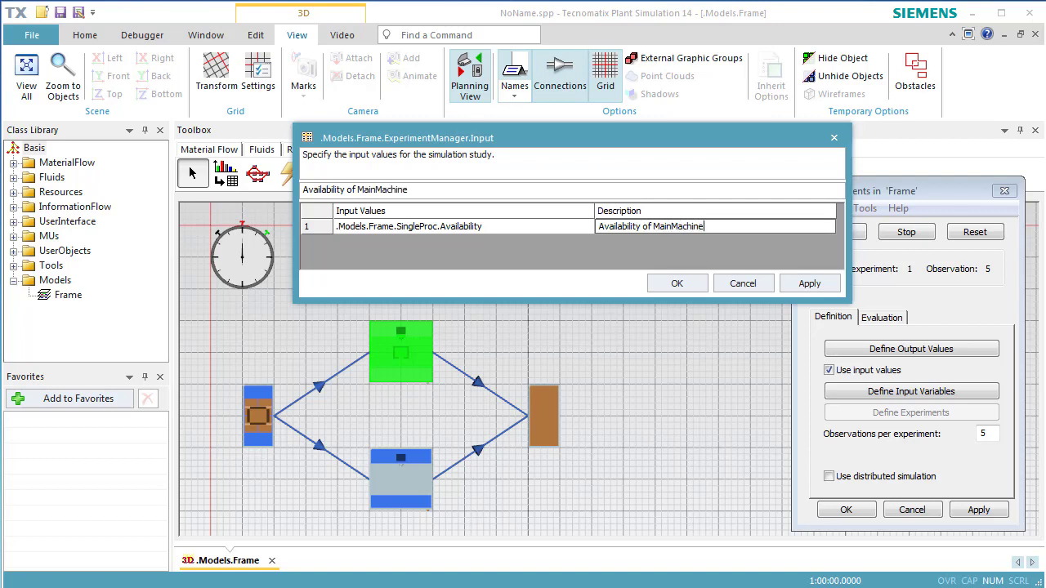
left_click(657, 286)
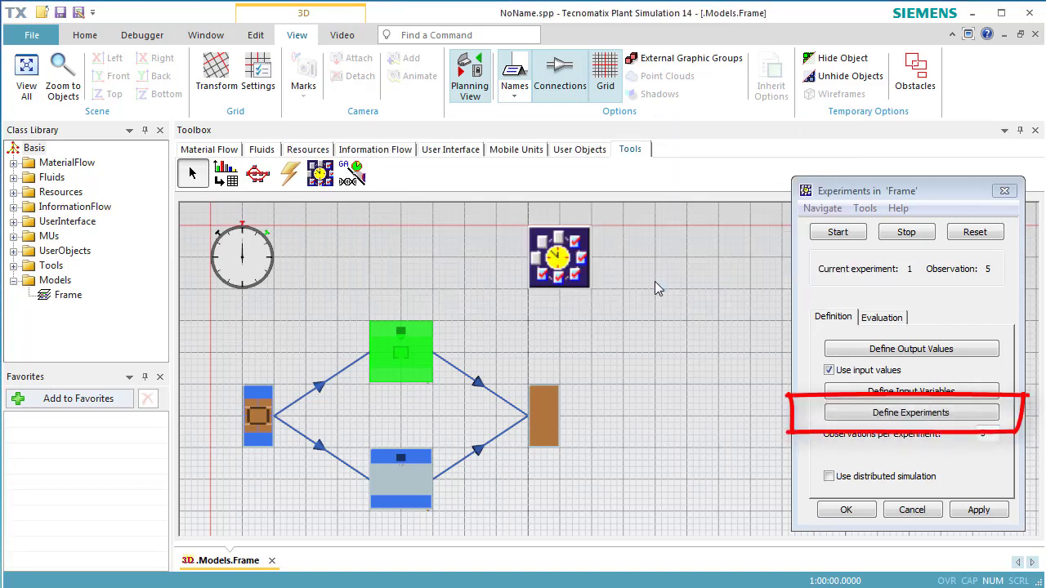
Define three experiments with MainMachine availabilities of 85, 90 and 95, then apply and confirm the experiment table.
left_click(844, 415)
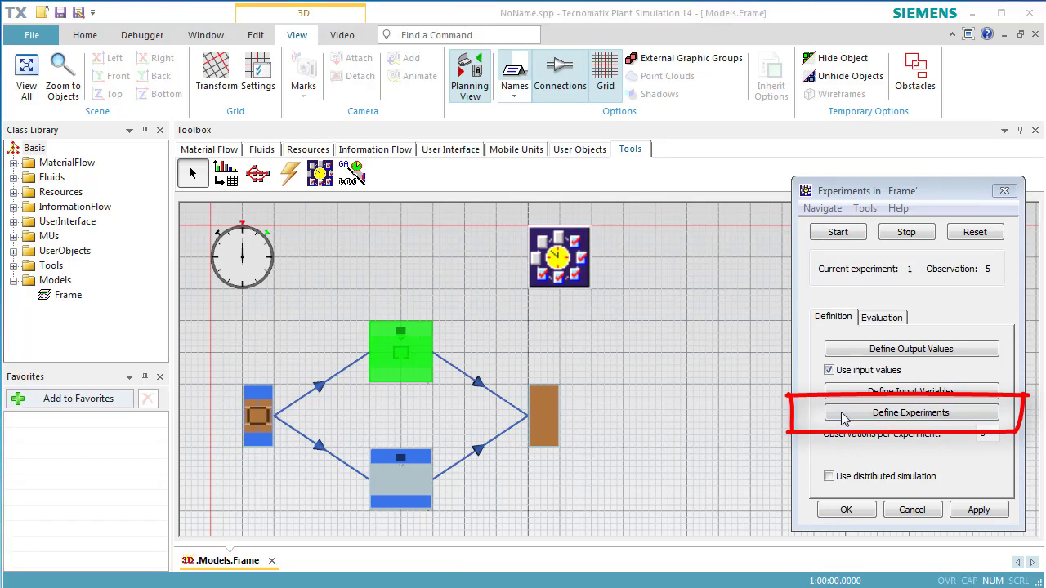
left_click(844, 415)
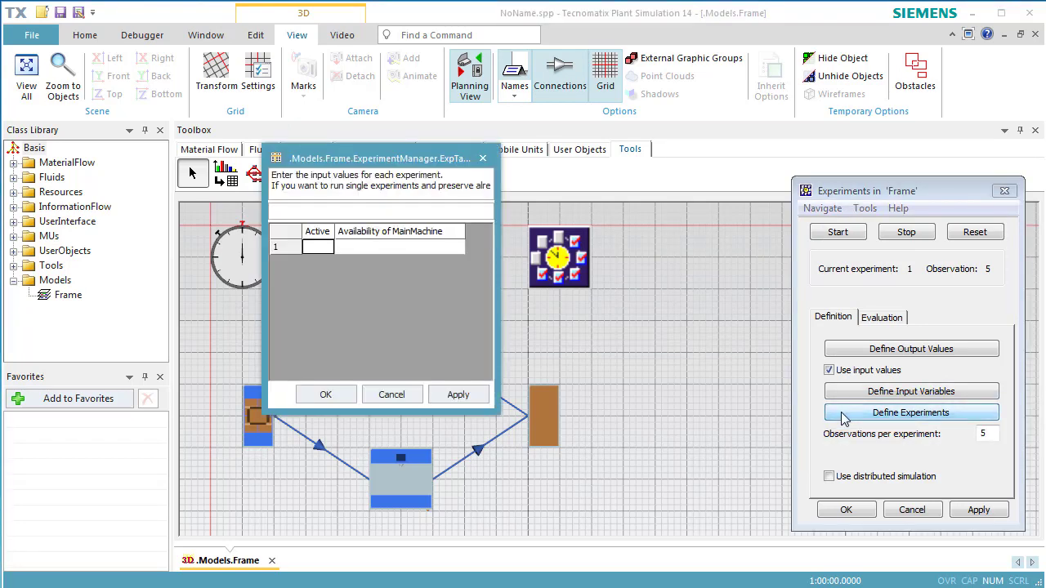
left_click(431, 250)
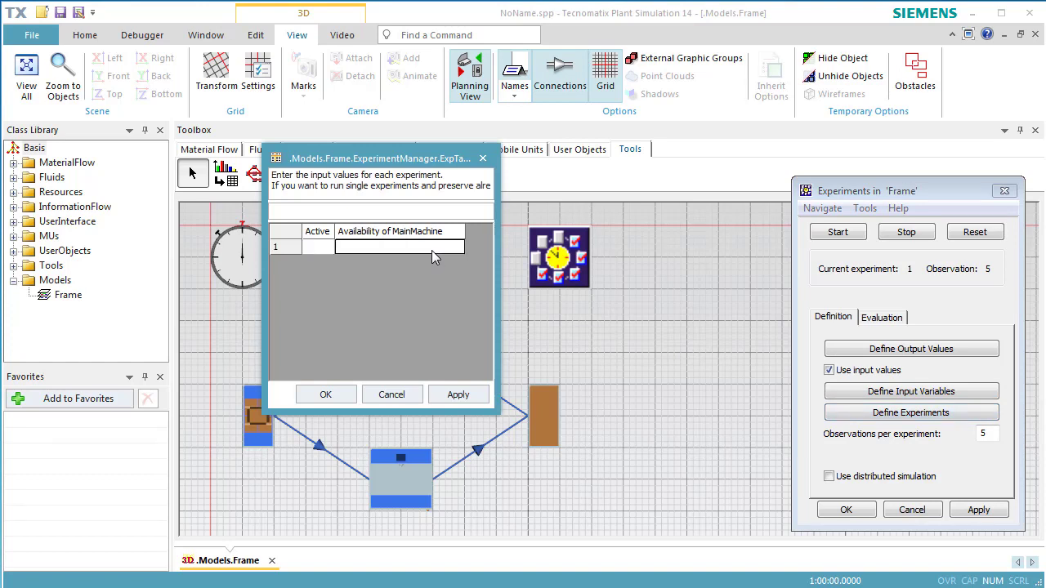
type("85")
left_click(433, 258)
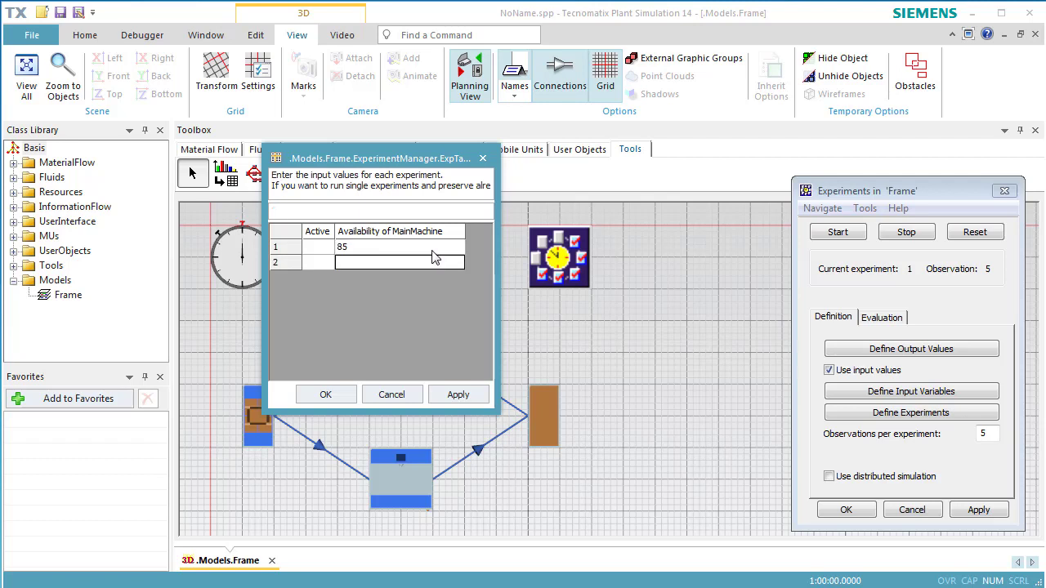
type("90")
key("Return")
type("95")
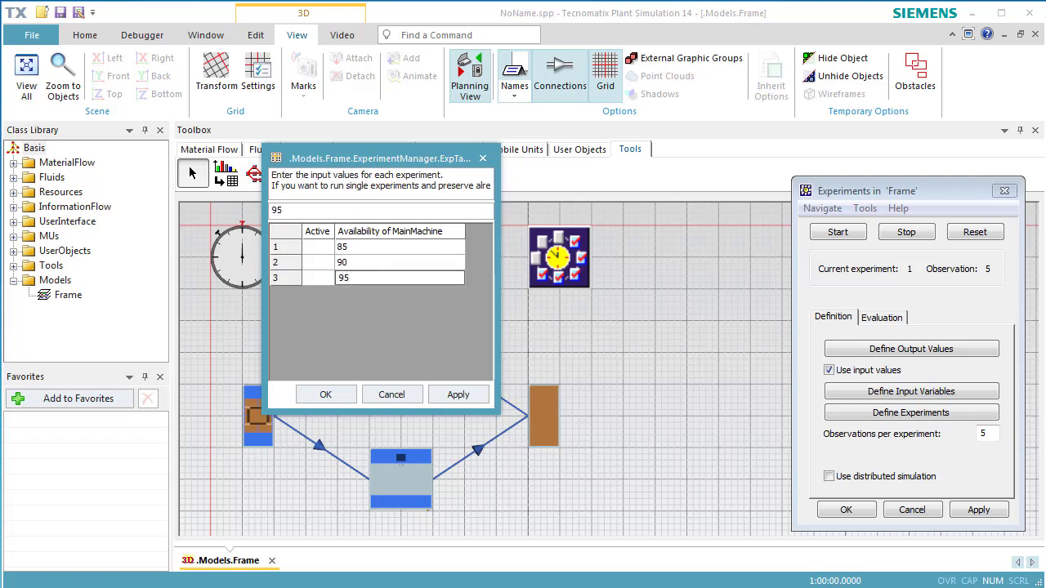
key("Return")
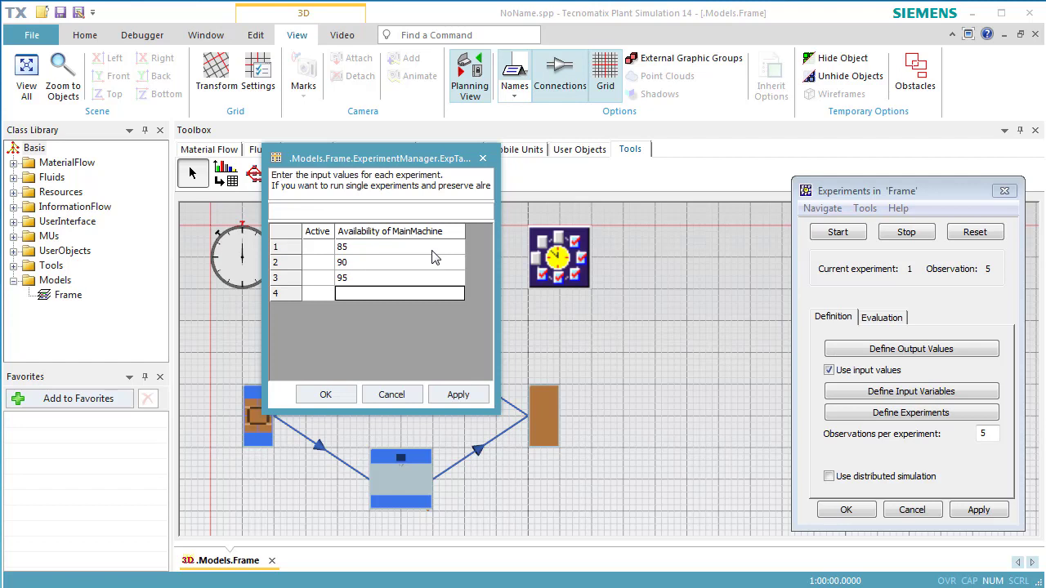
left_click(453, 392)
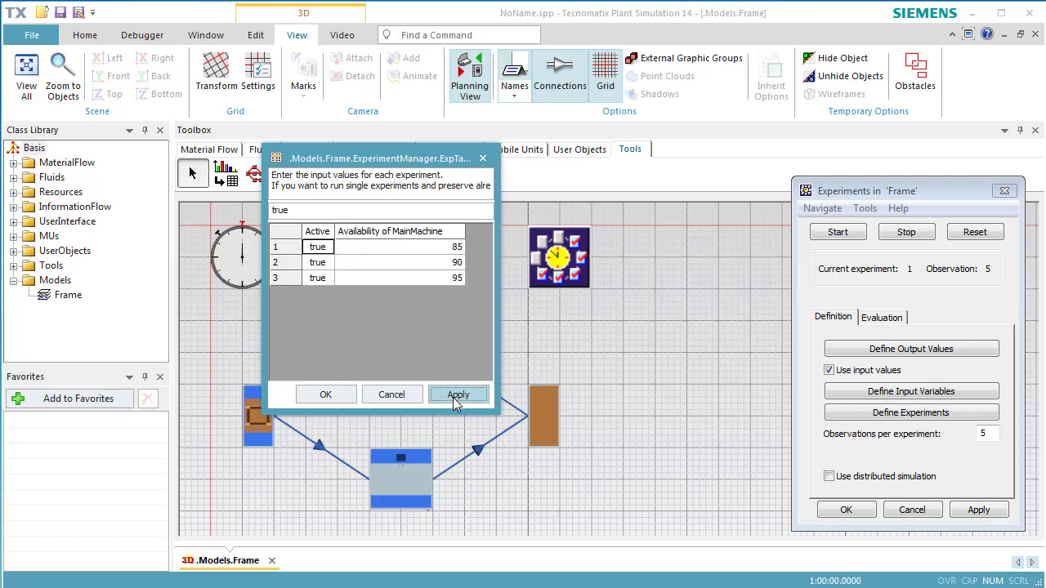
left_click(345, 395)
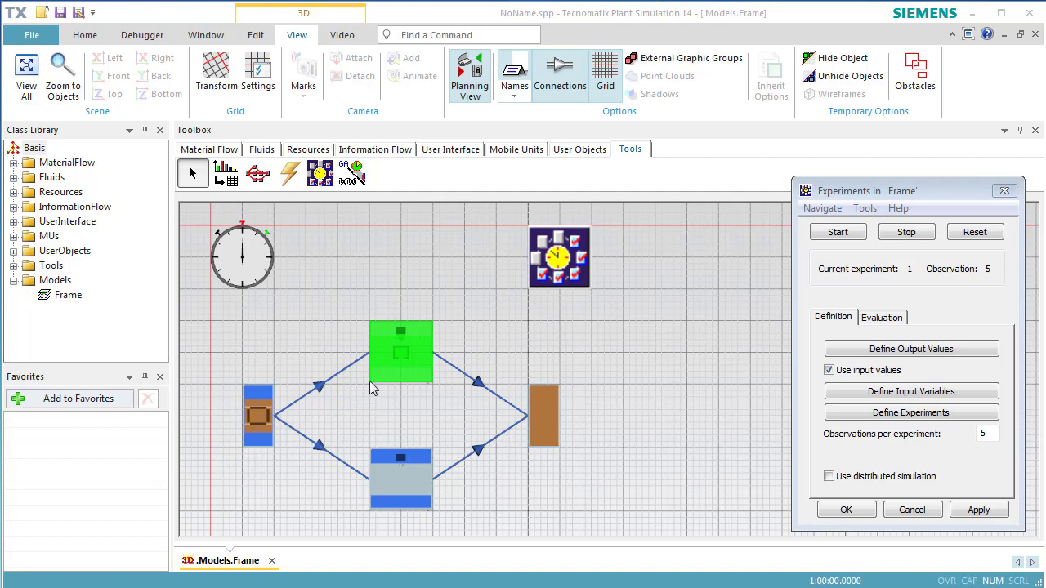
Reset the ExperimentManager, run the three availability experiments and dismiss the completion message.
left_click(956, 233)
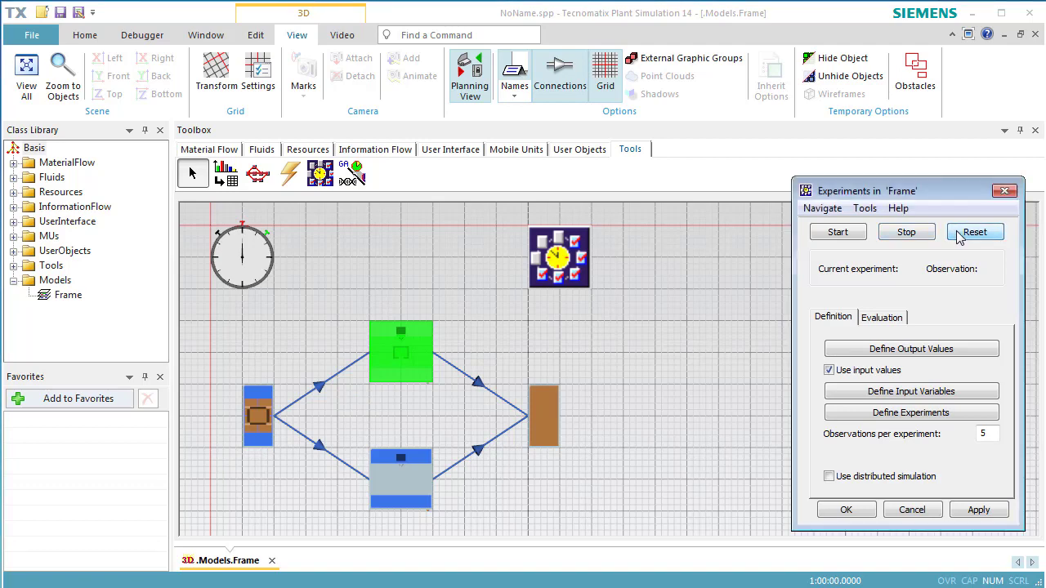
left_click(845, 232)
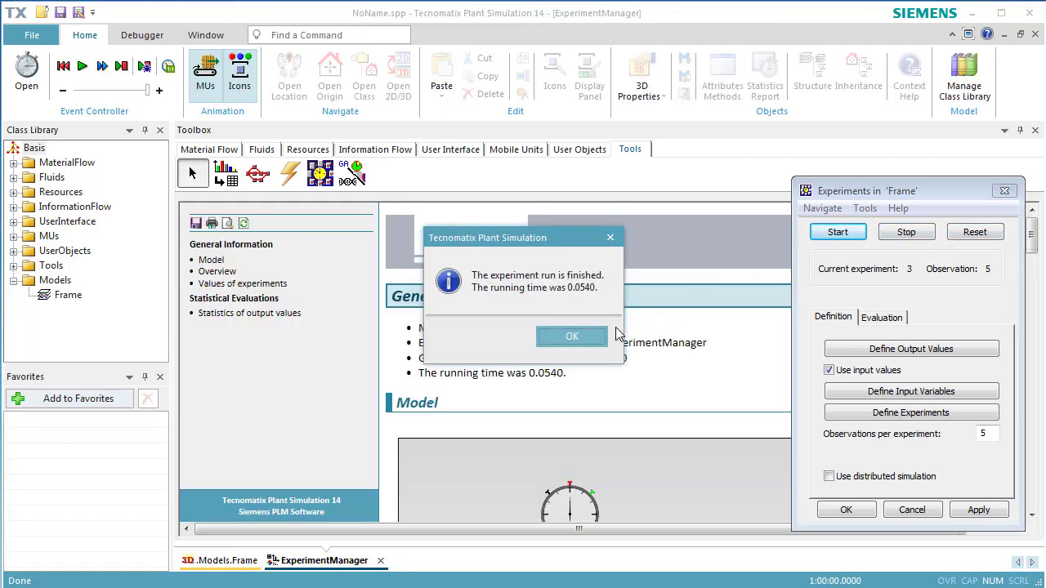
left_click(572, 337)
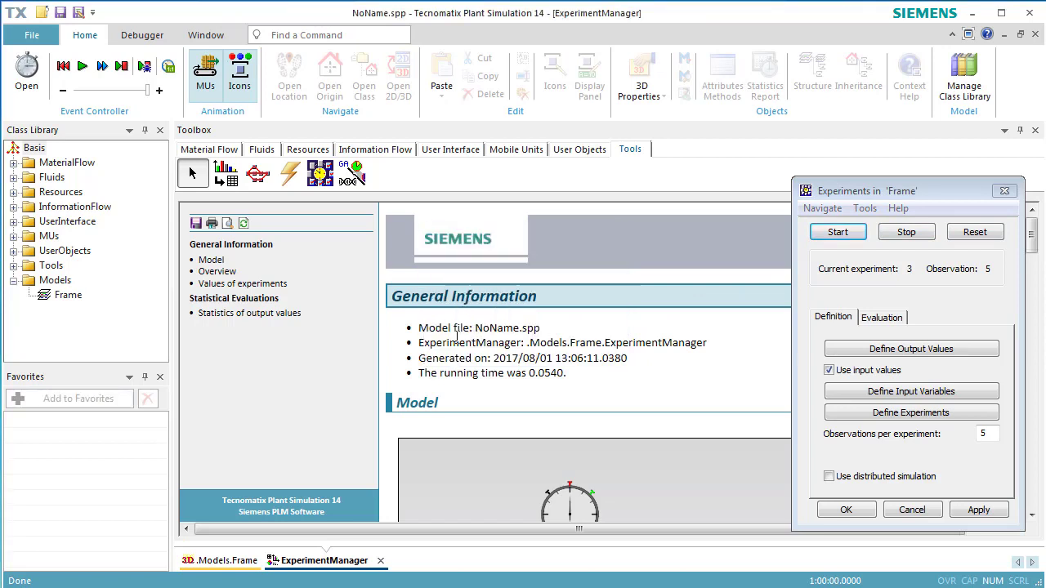
Examine the report's Min-Max interval chart of the auxiliary machine's utilization, keeping the experiment dialog clear of it.
left_click(292, 319)
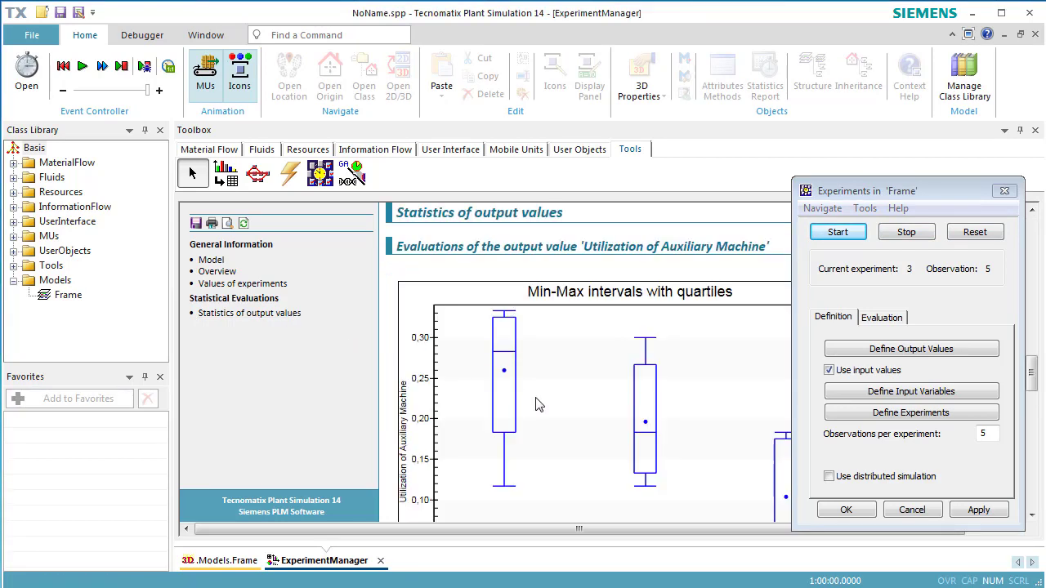
scroll(539, 405, "down", 1)
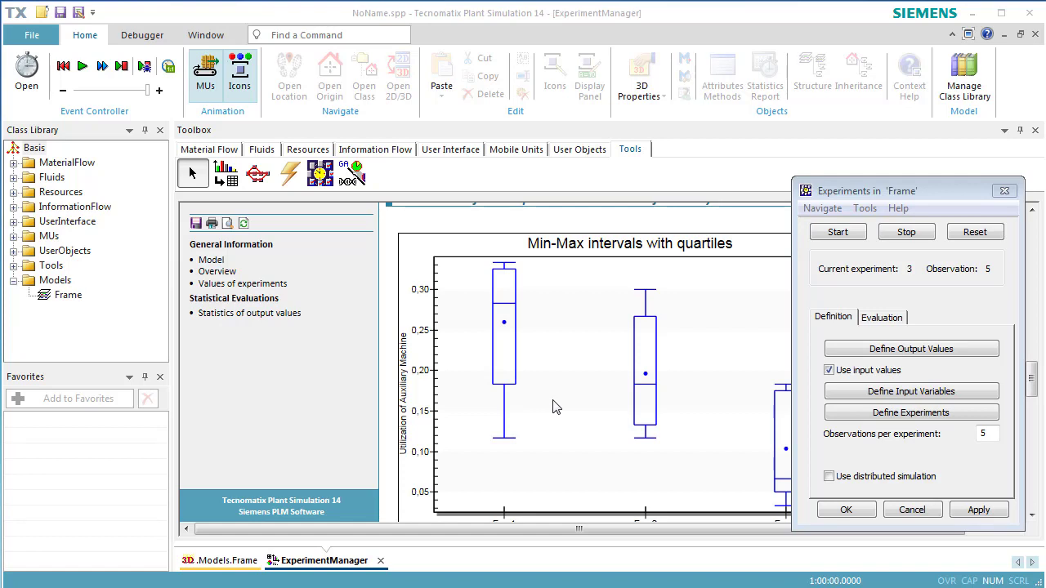
left_click_drag(941, 197, 955, 194)
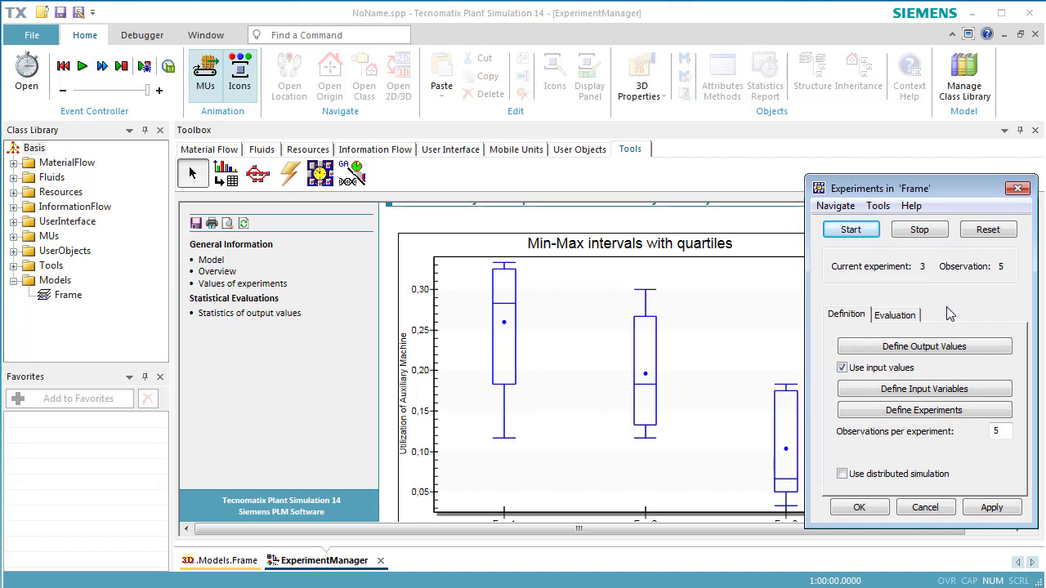
Set the evaluation chart's intervals to Confidence, show the chart, and close both the chart and the report.
left_click(913, 316)
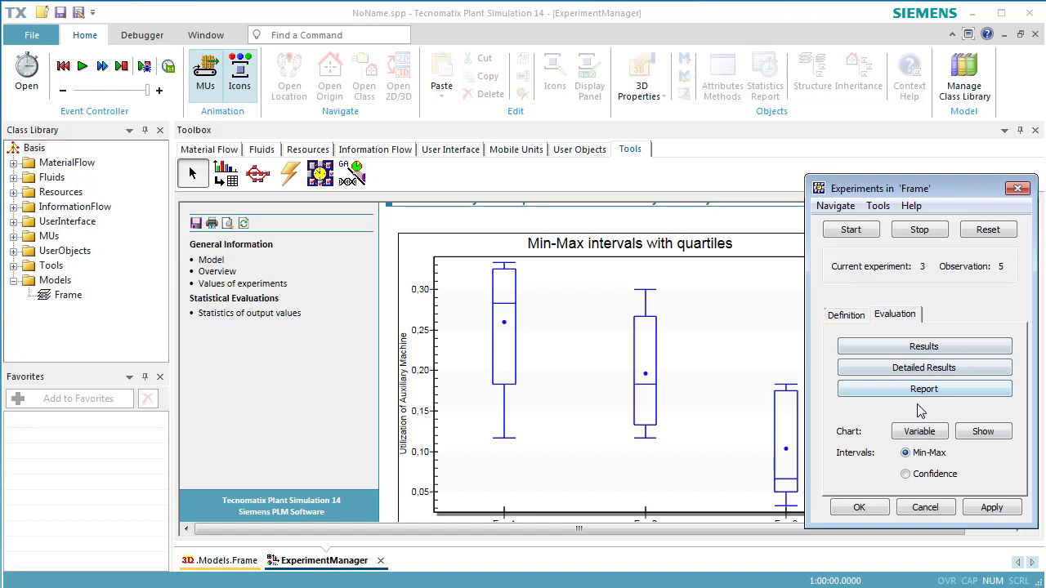
left_click(907, 475)
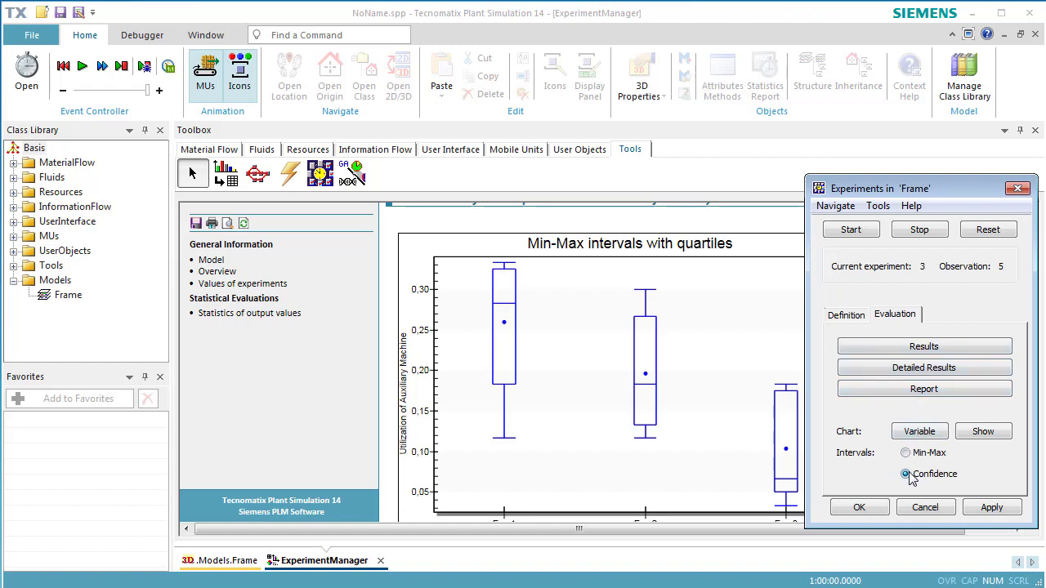
left_click(985, 433)
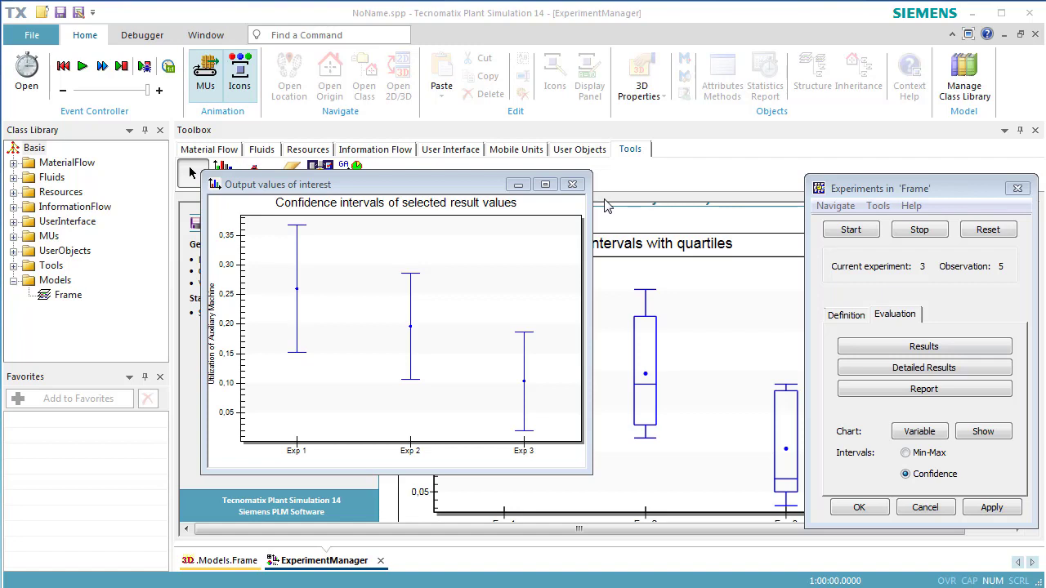
left_click(572, 184)
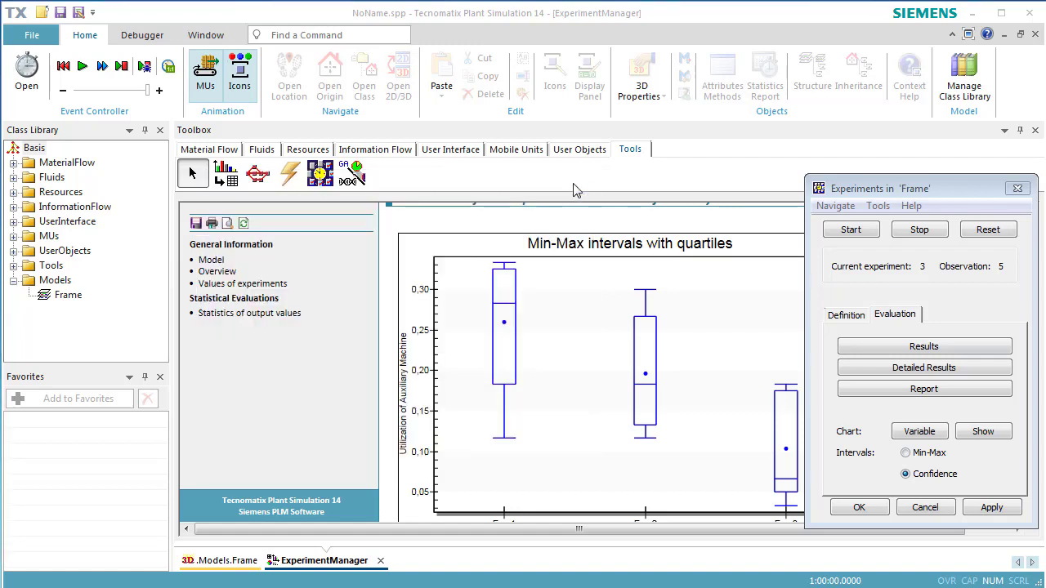
left_click(1034, 34)
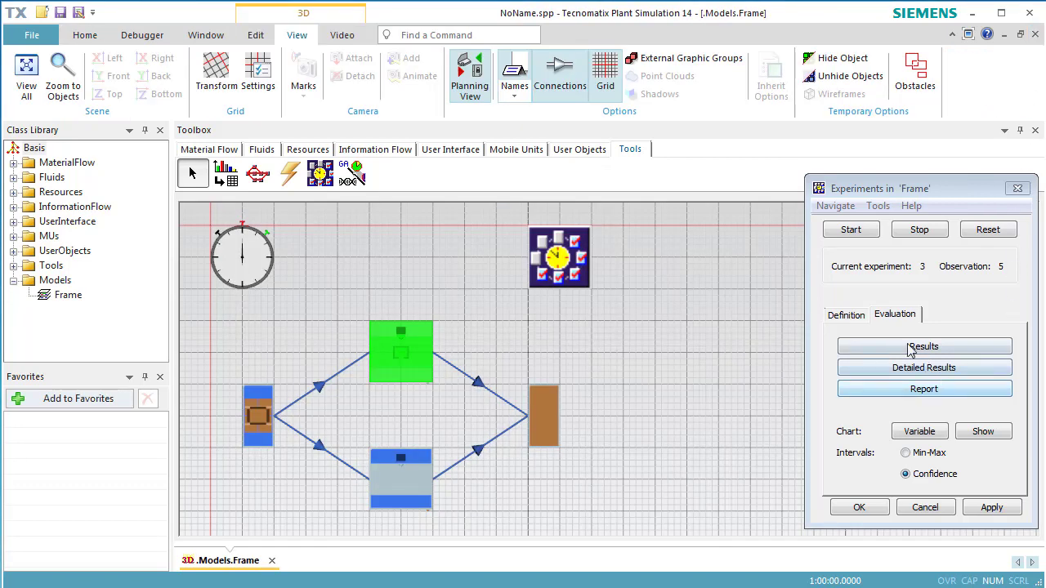
Set the observations per experiment to 50, apply the change and reset the ExperimentManager.
left_click(855, 315)
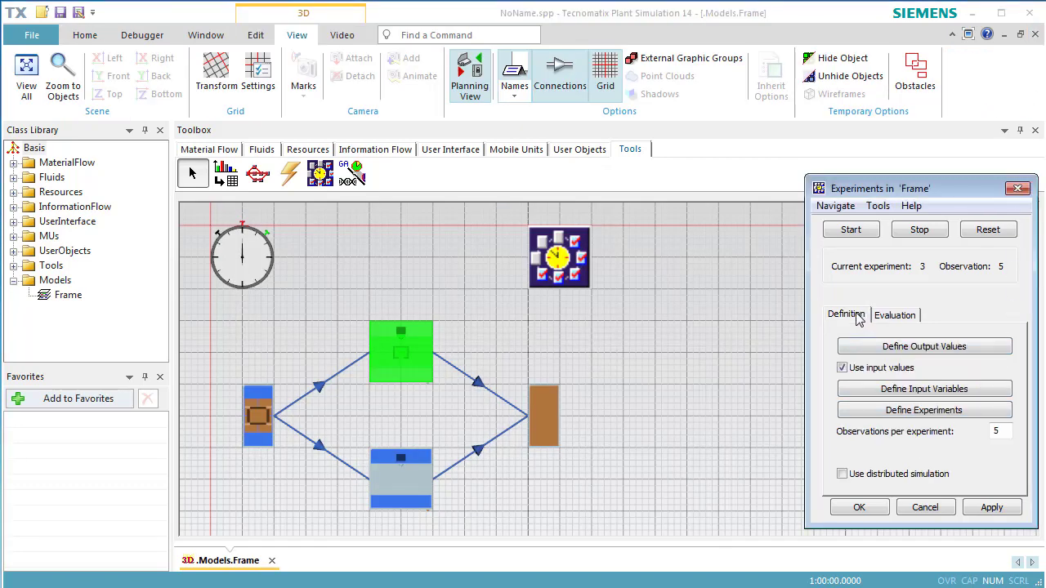
left_click(1005, 431)
type("0")
left_click(992, 507)
left_click(974, 237)
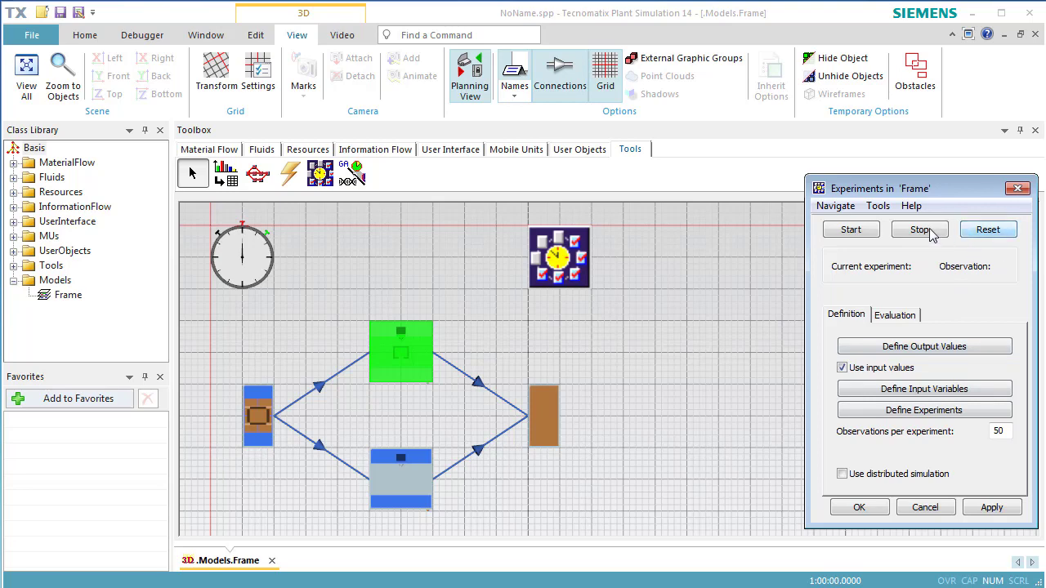
Run the experiments with 50 observations each, dismiss the completion message, and display the report's statistics of output values.
left_click(871, 232)
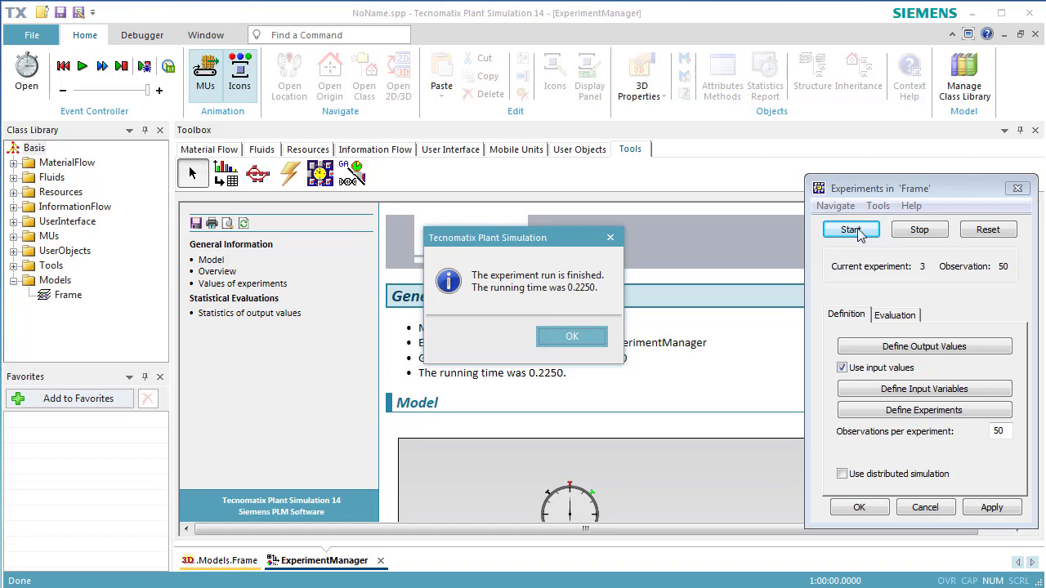
left_click(573, 341)
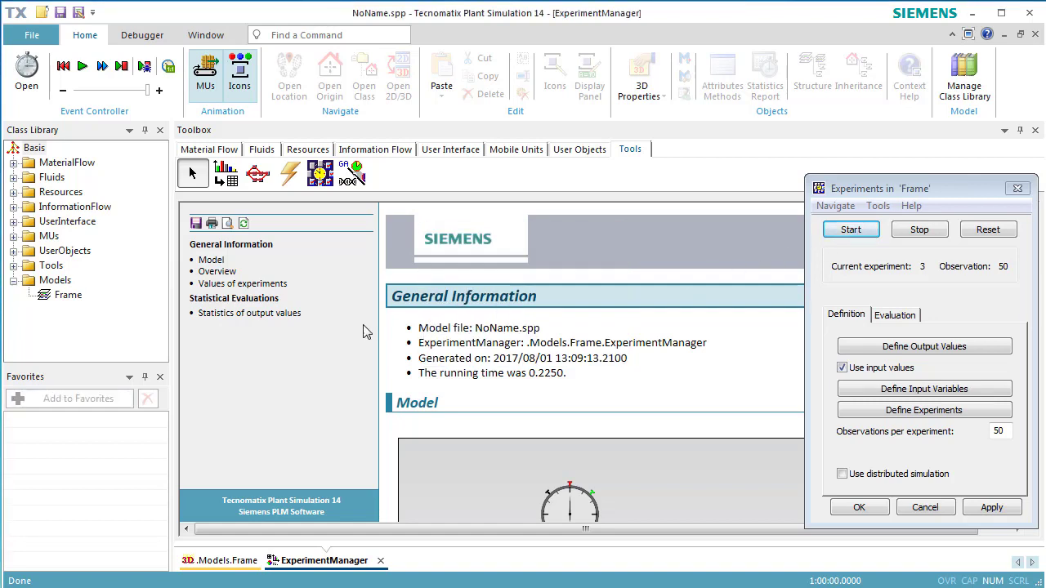
left_click(288, 315)
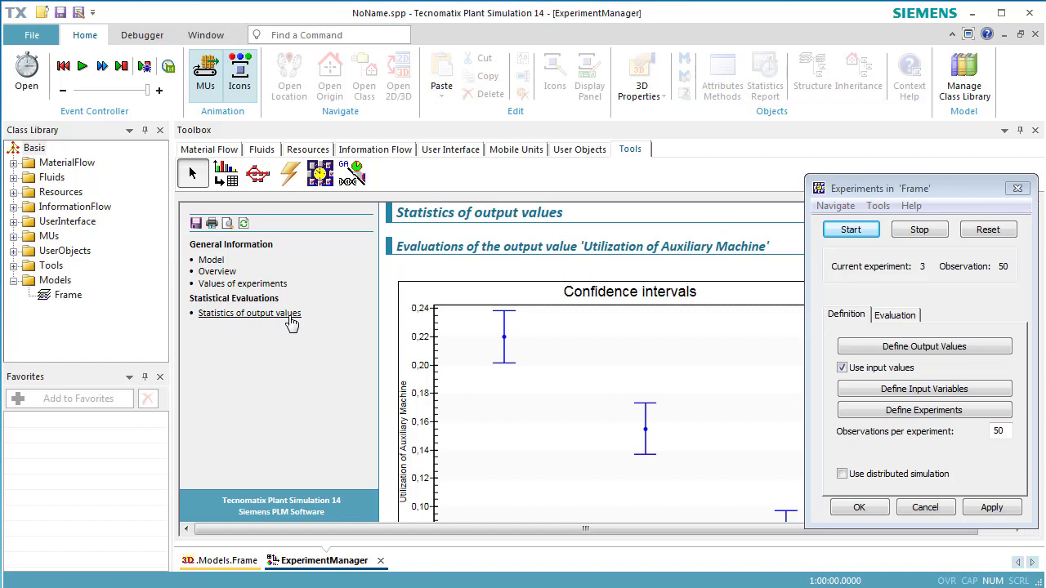
Show the evaluation chart of the auxiliary machine's utilization with Min-Max intervals, and switch its intervals to Confidence for comparison.
left_click(888, 320)
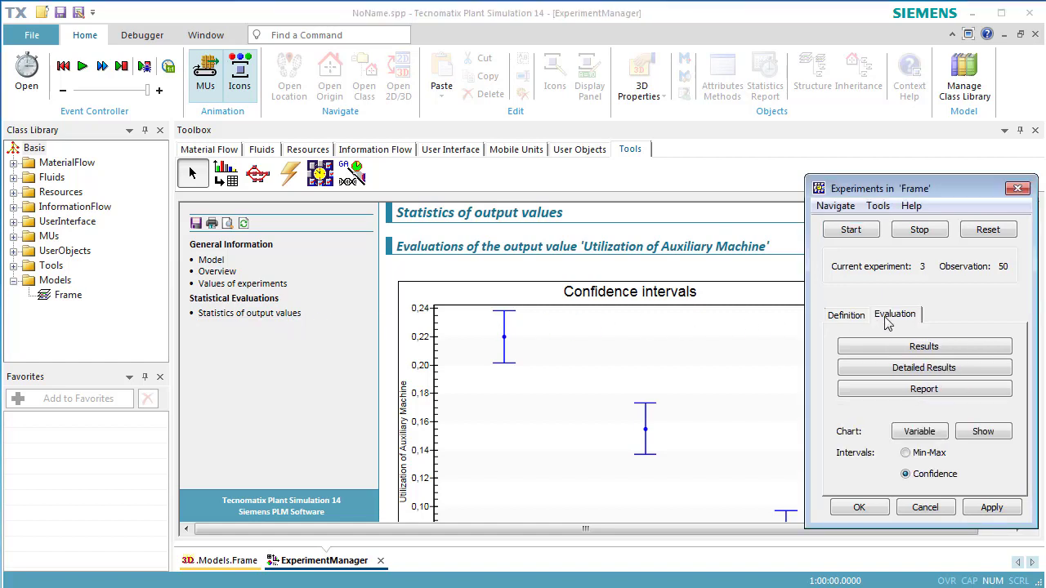
left_click(919, 455)
left_click(985, 436)
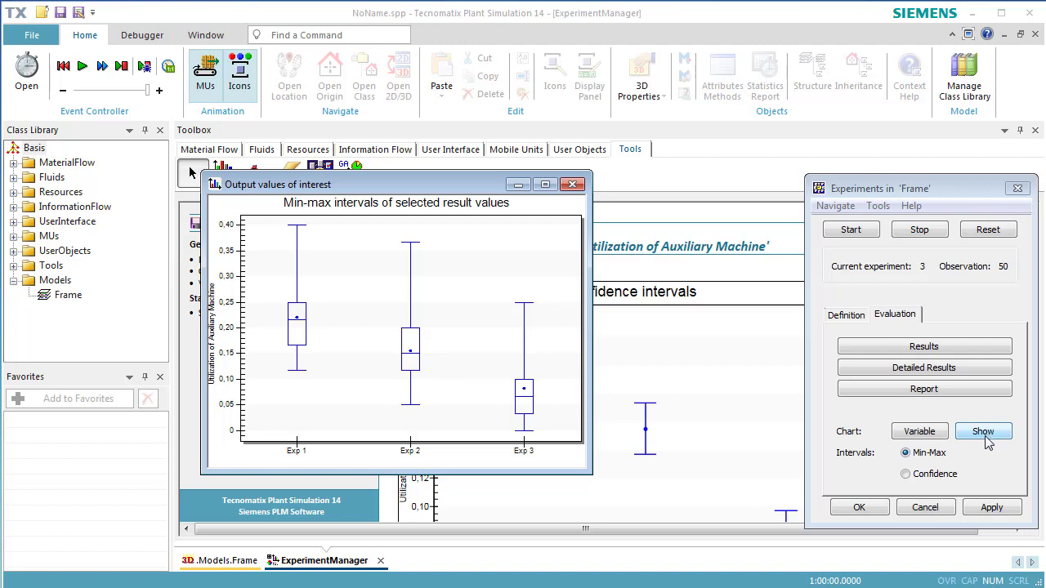
left_click(944, 479)
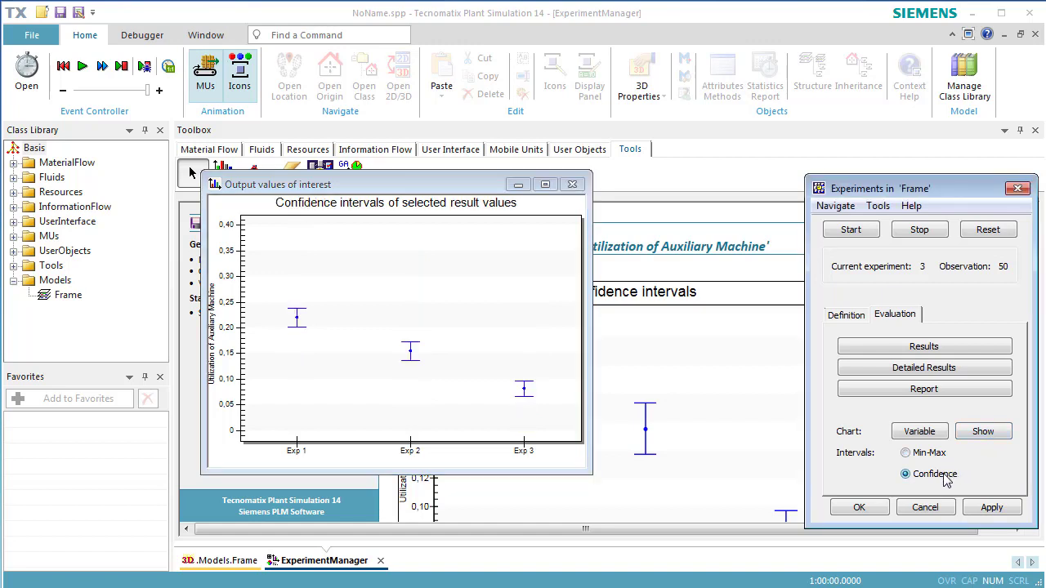